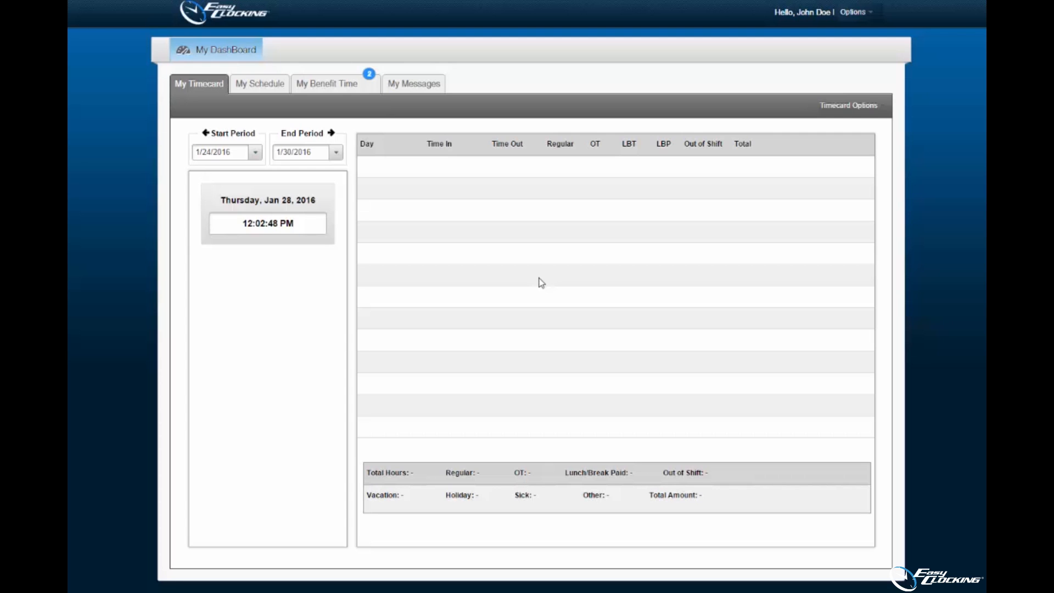
Step: Remove the approved personal absence request with the reason "Wedding" from the employee's benefit time requests
left_click(352, 89)
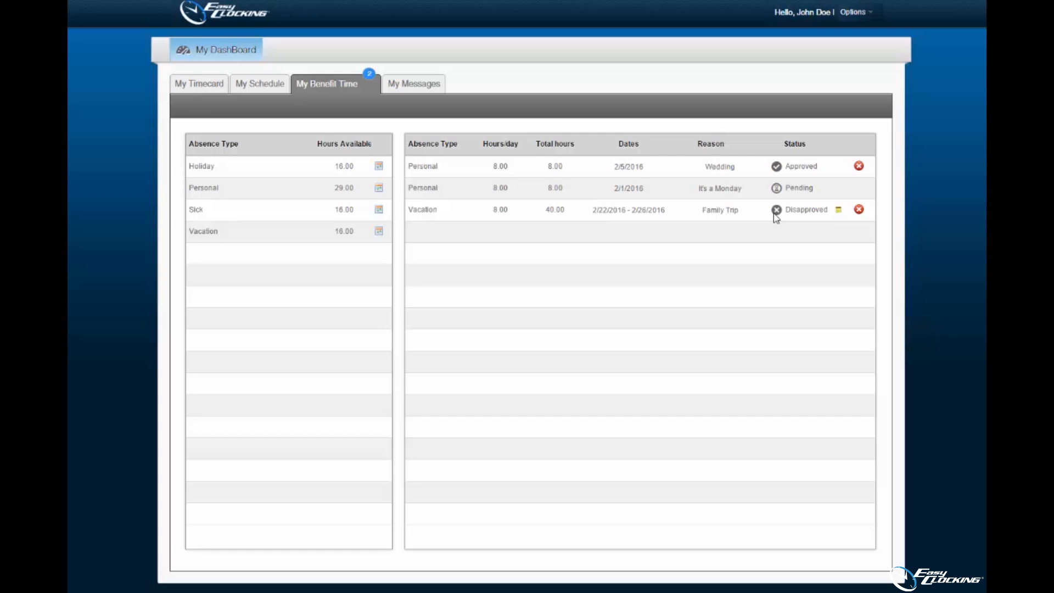
left_click(859, 167)
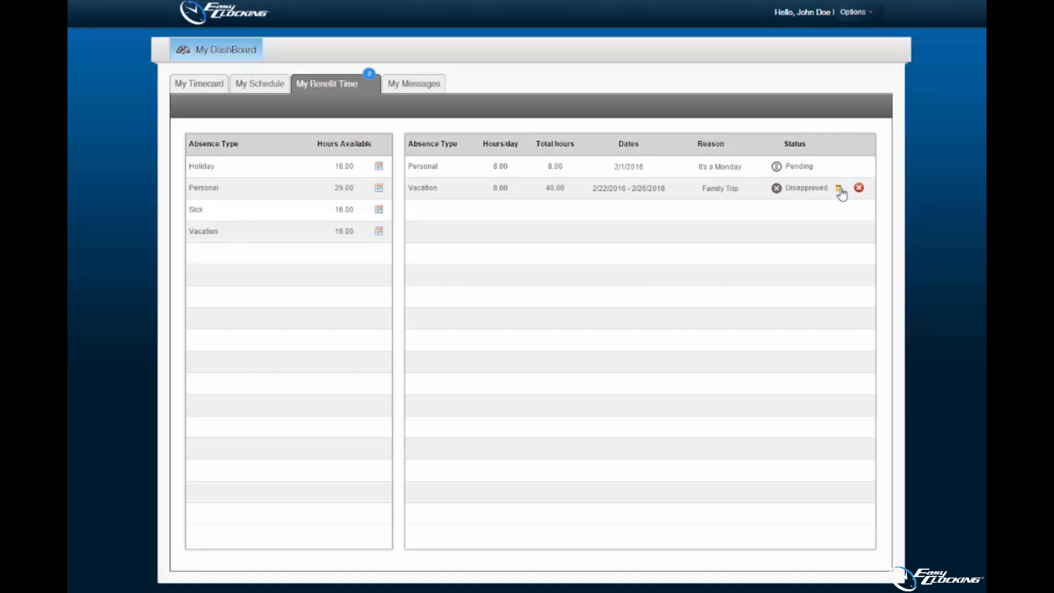
Step: Read the note attached to the disapproved "Family Trip" vacation request and remove that request from the list
left_click(840, 189)
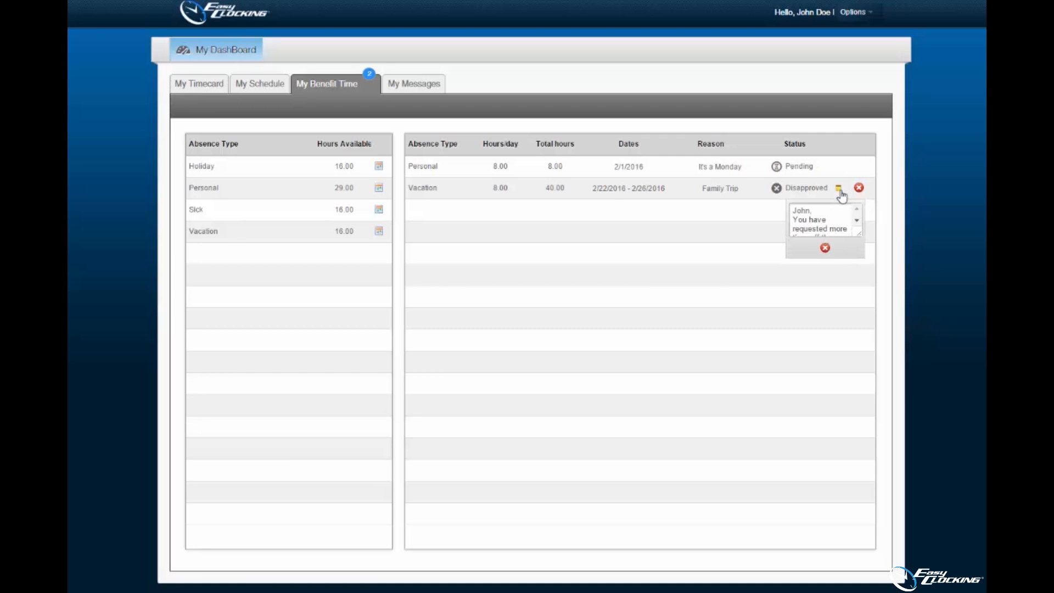
scroll(858, 224, "down", 1)
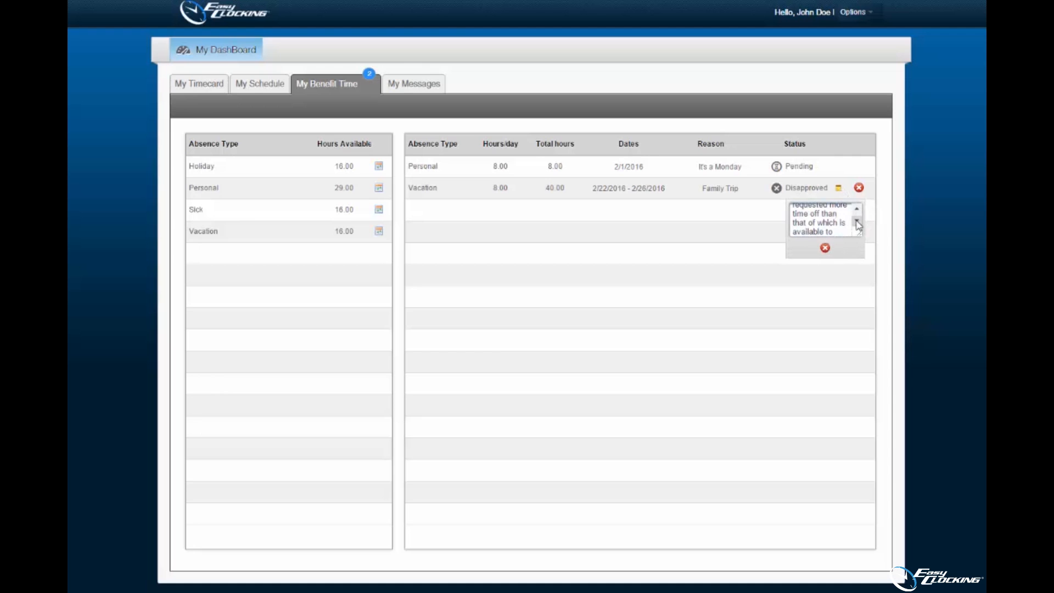
left_click(857, 221)
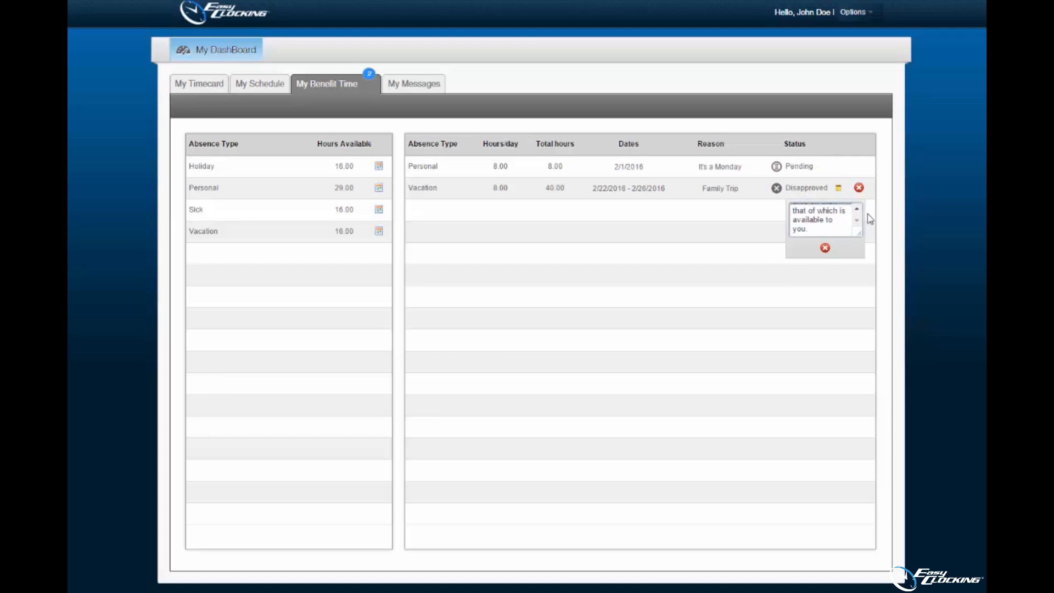
left_click(826, 248)
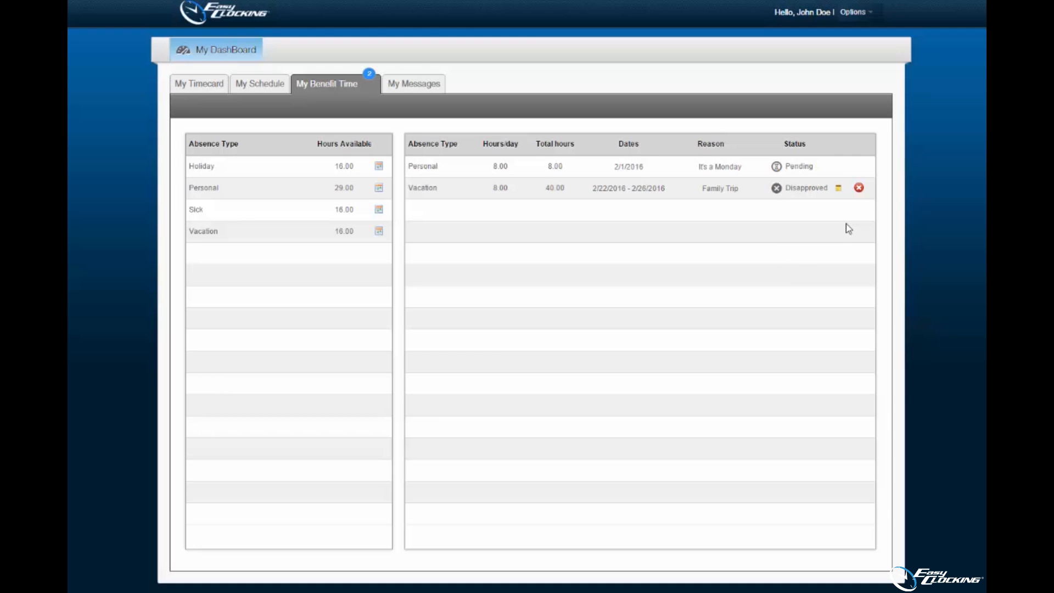
left_click(860, 189)
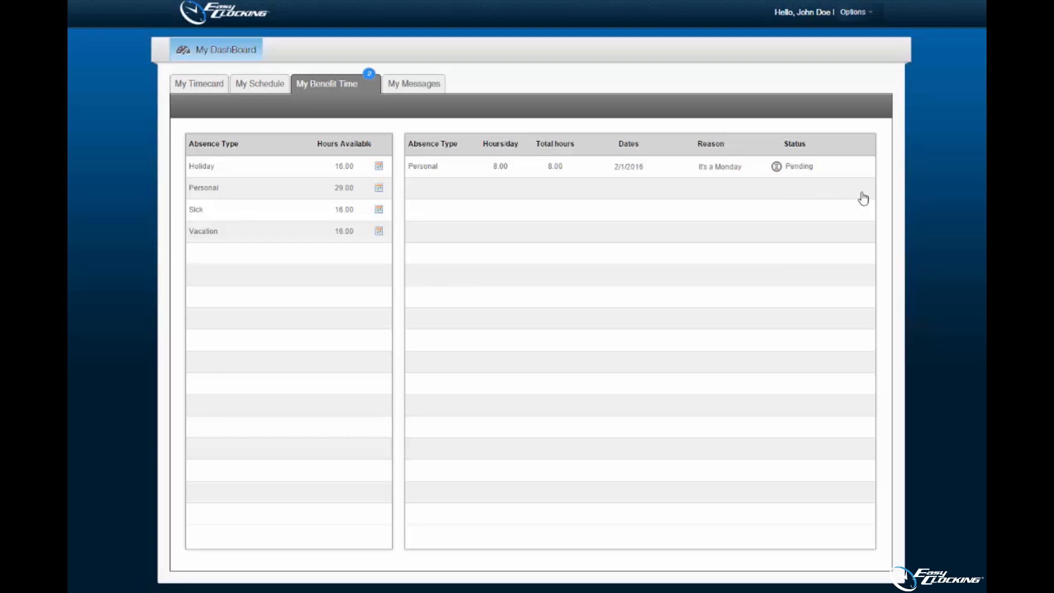
Step: Start a Vacation absence request with the reason "Vacation" and 8.00 hours per day
left_click(379, 232)
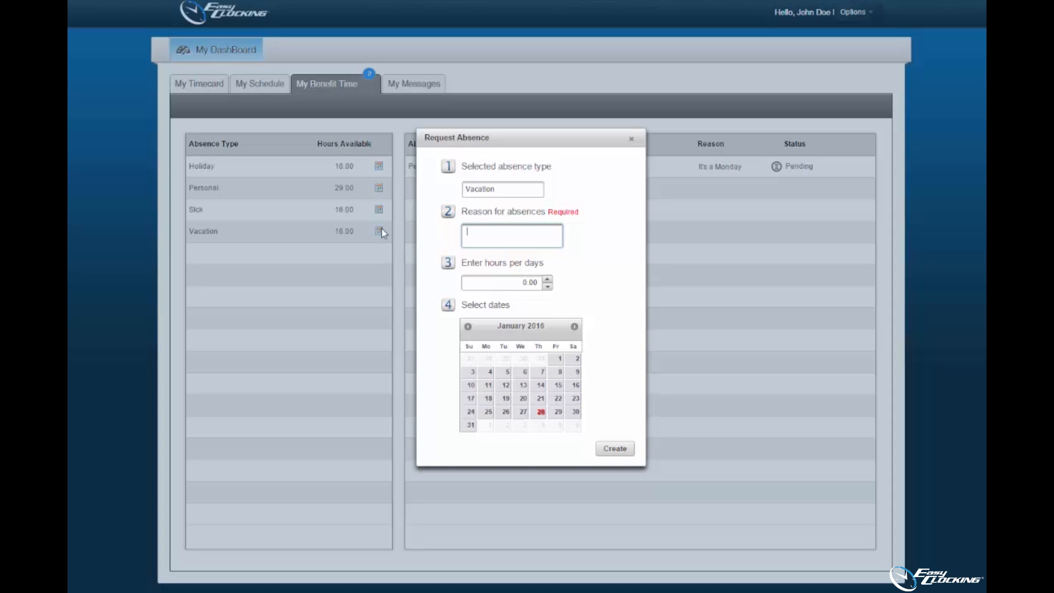
type("Vacation")
left_click(547, 281)
double_click(547, 281)
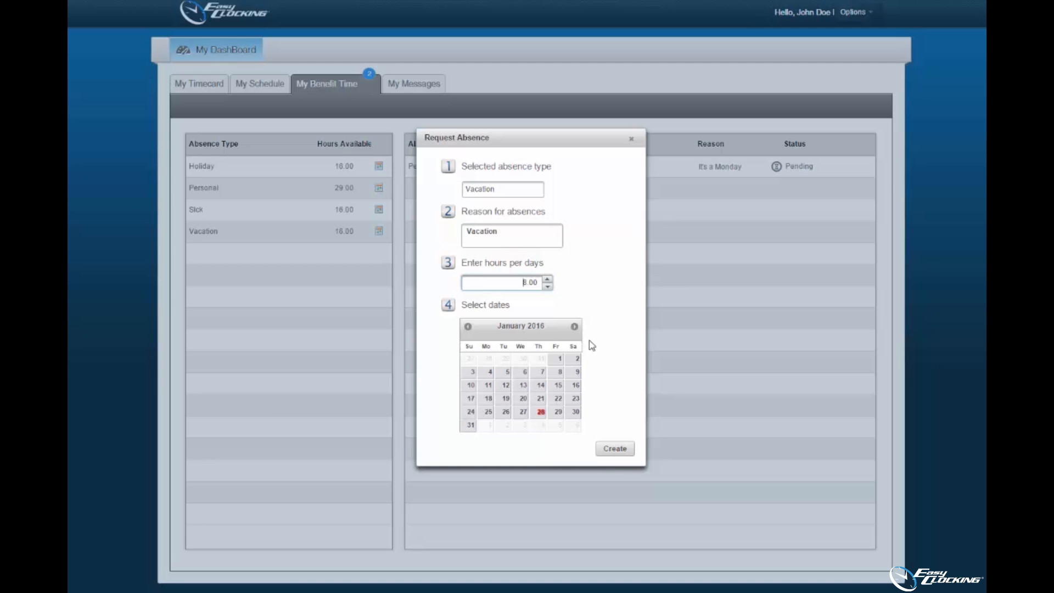
Step: Select February 1, 4, 5 and 8, 2016 as the dates of the vacation request
left_click(574, 326)
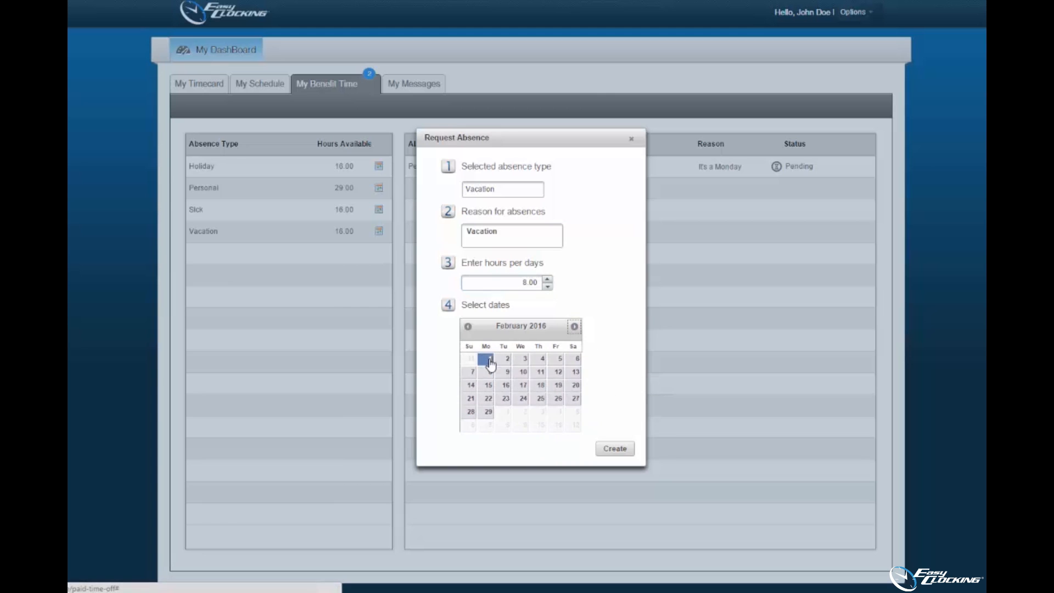
left_click_drag(489, 360, 555, 363)
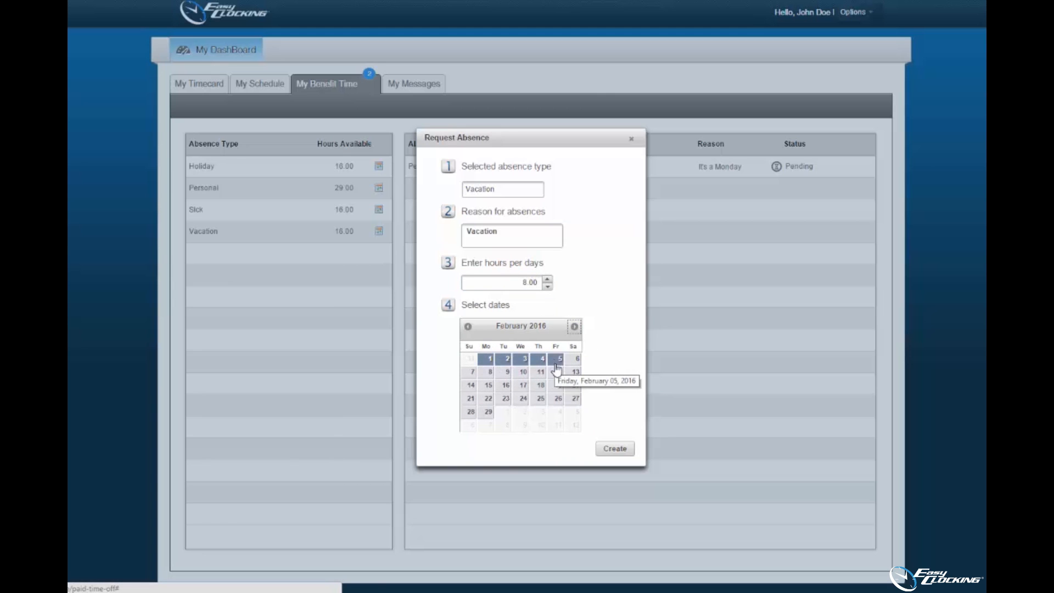
left_click(490, 361)
left_click(538, 360)
left_click(556, 360)
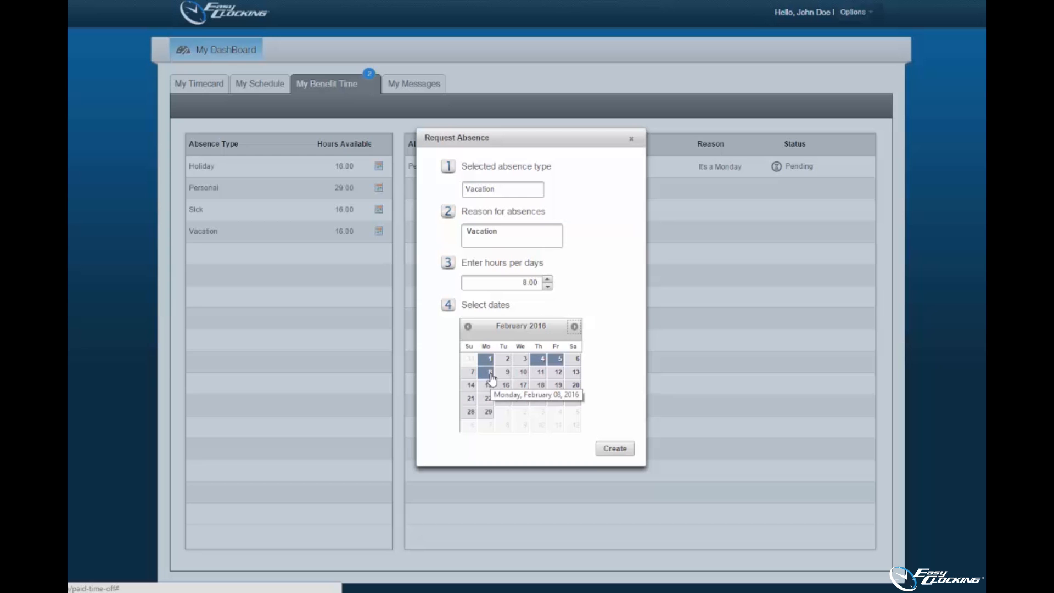
left_click(490, 376)
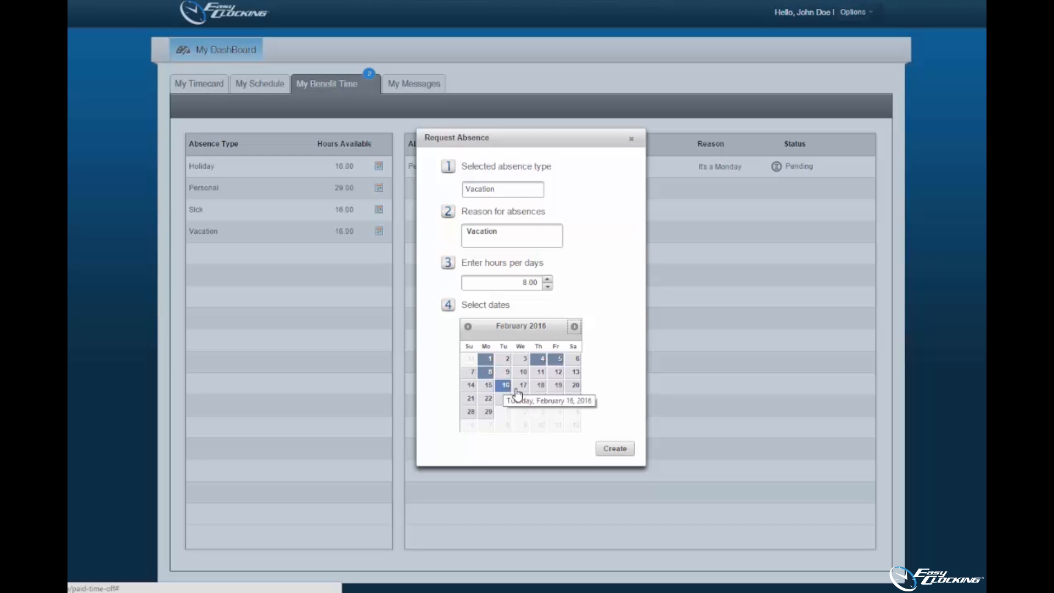
Step: Create the vacation absence request and confirm sending it
left_click(626, 450)
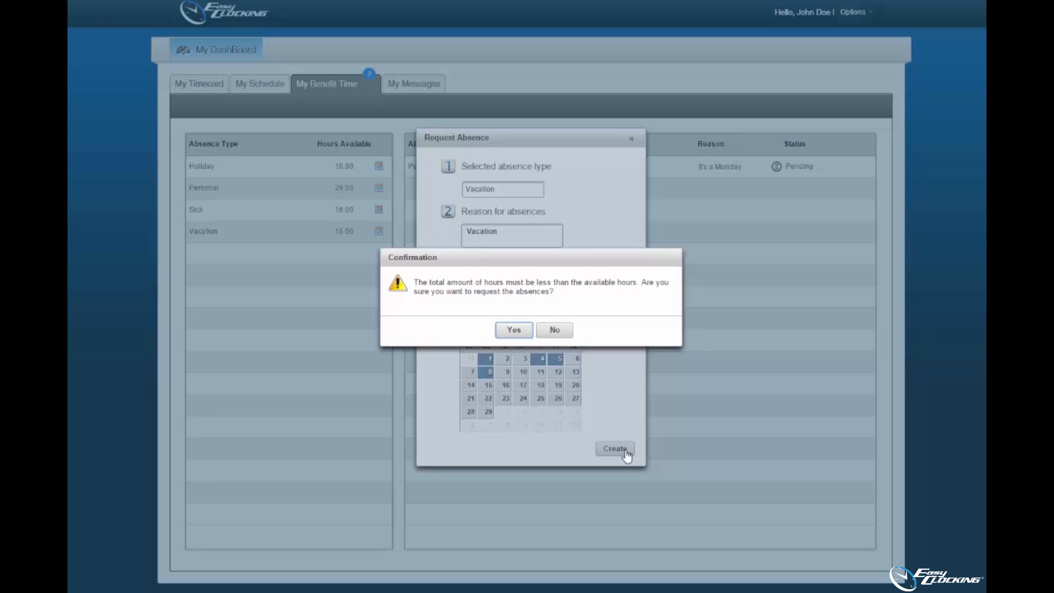
left_click(515, 330)
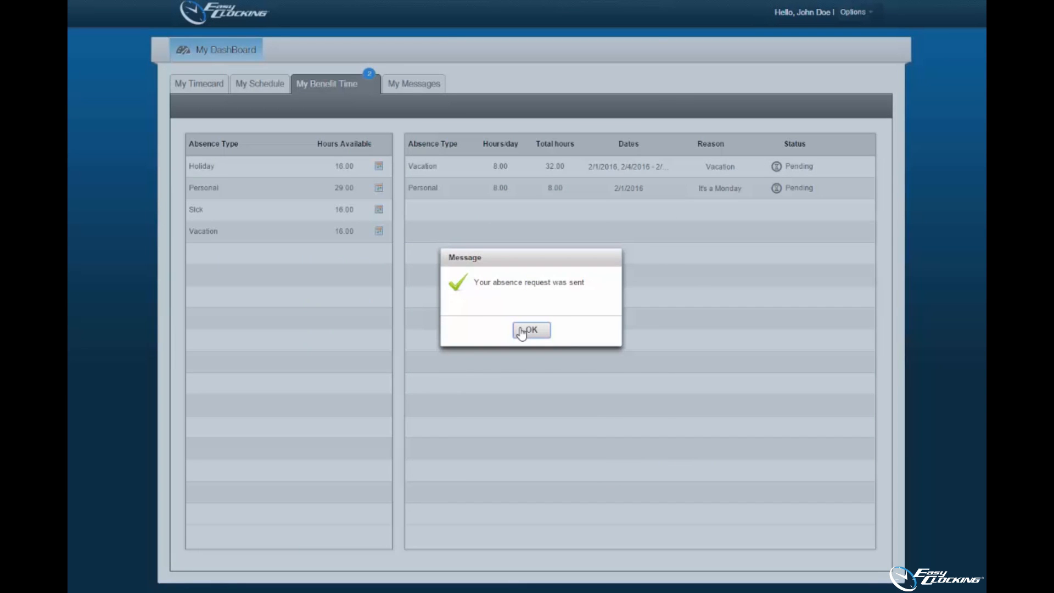
left_click(529, 330)
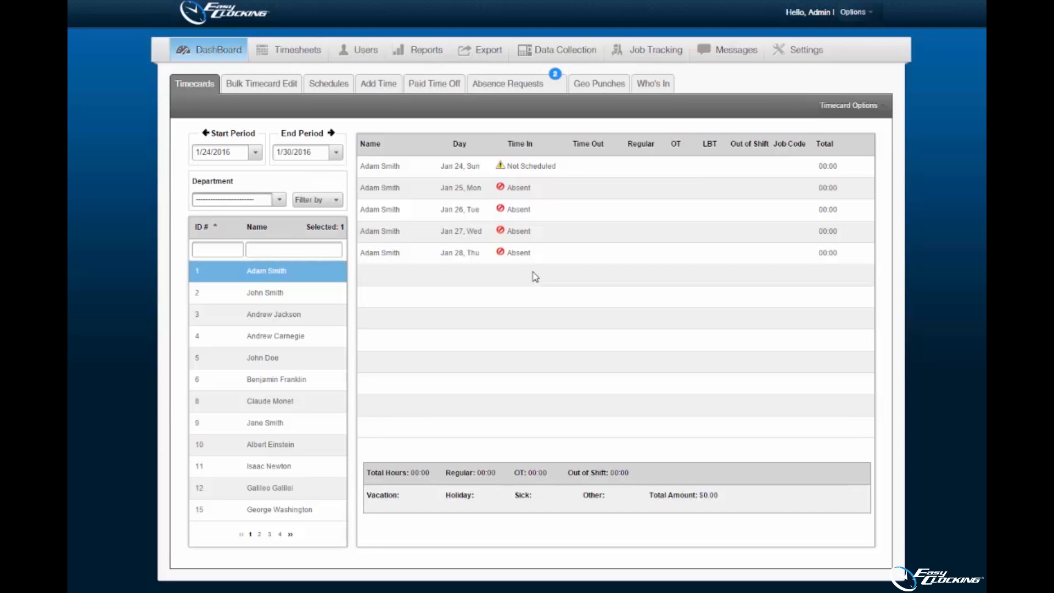
Step: As administrator, reject the "It's a Monday" personal absence request with a note addressing the employee and saying "This is not a valid reason."
left_click(525, 96)
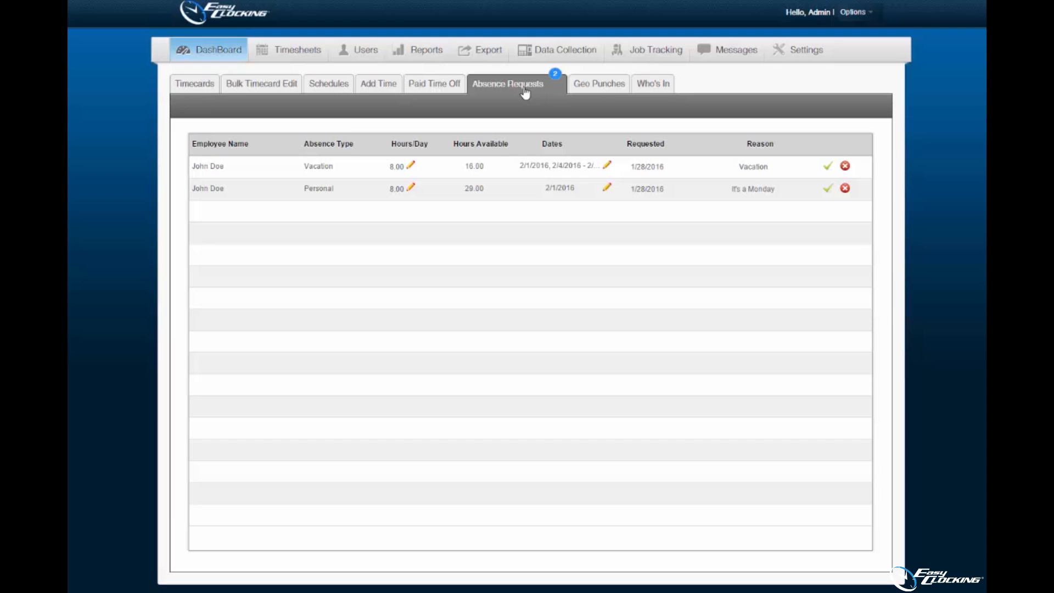
left_click(846, 189)
type("Joh")
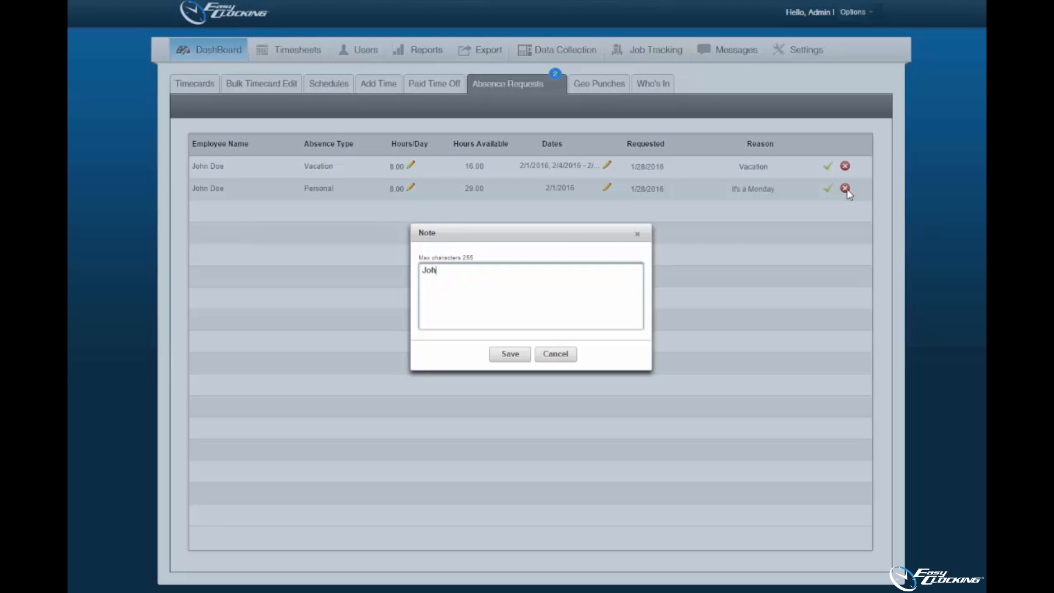
type("n,")
key("Return")
type("This is not a valid reason.")
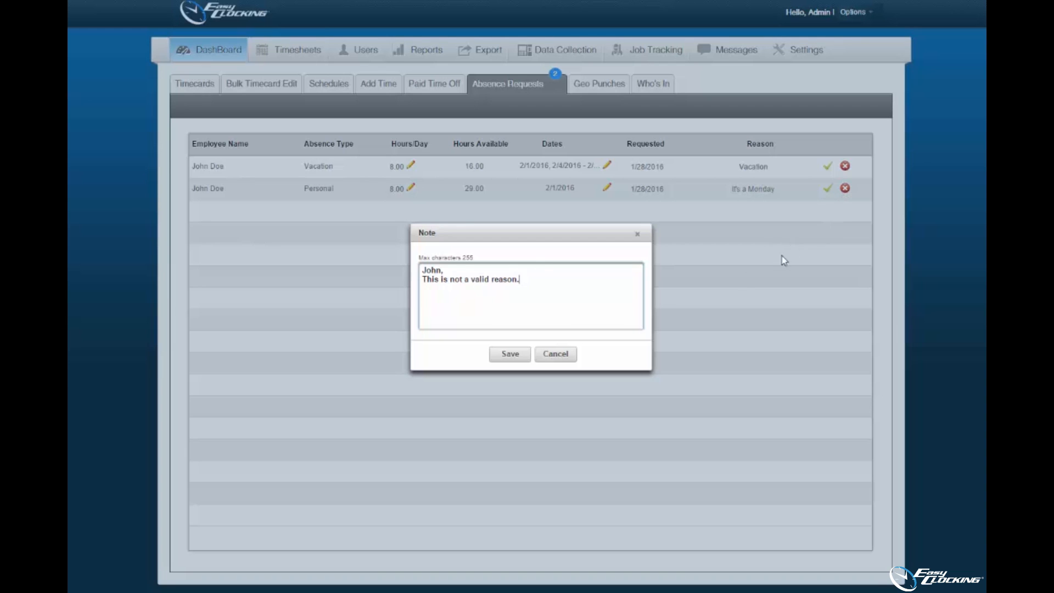
left_click(509, 354)
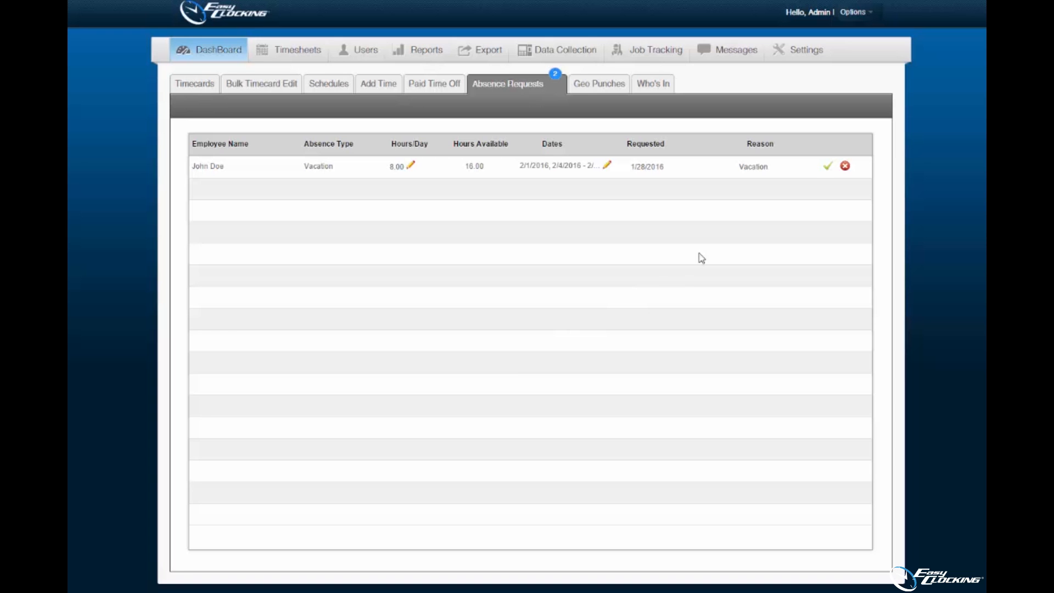
Step: Approve the employee's pending vacation absence request and confirm the approval
left_click(827, 168)
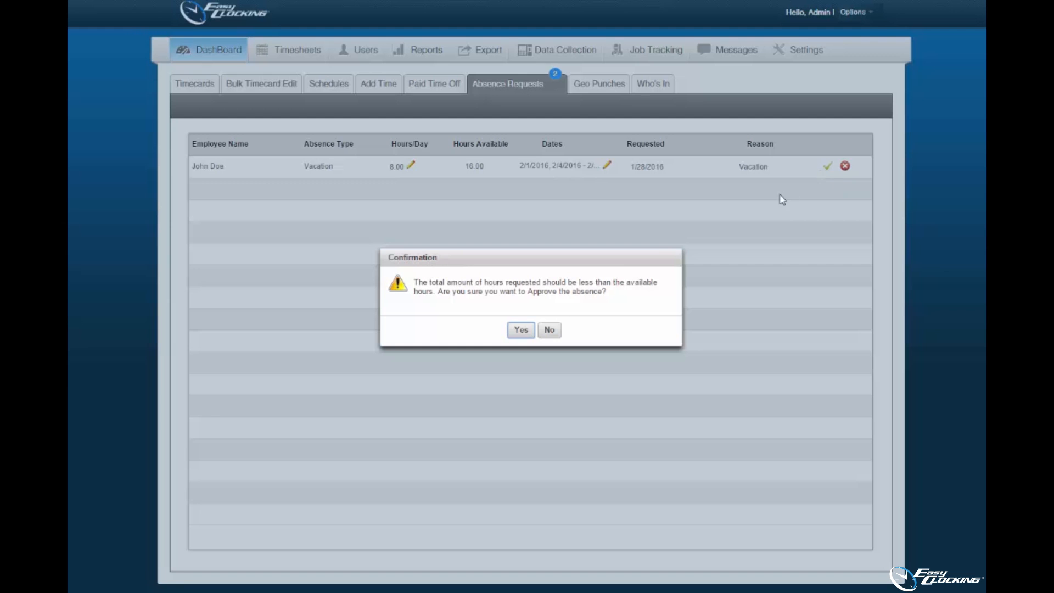
left_click(519, 331)
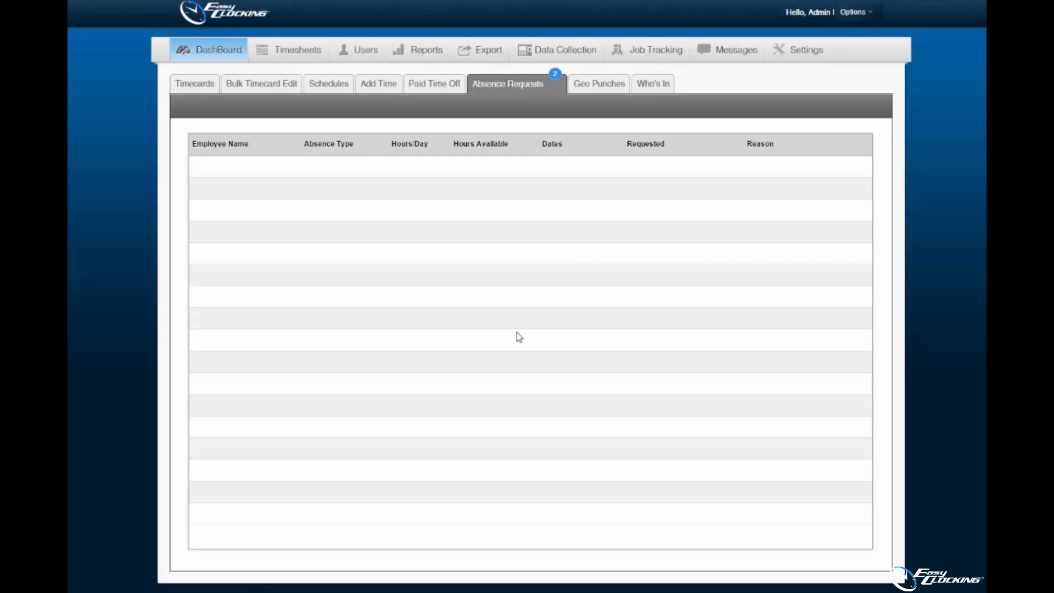
Step: Open the absence type settings and view the details of the Holiday type
left_click(798, 60)
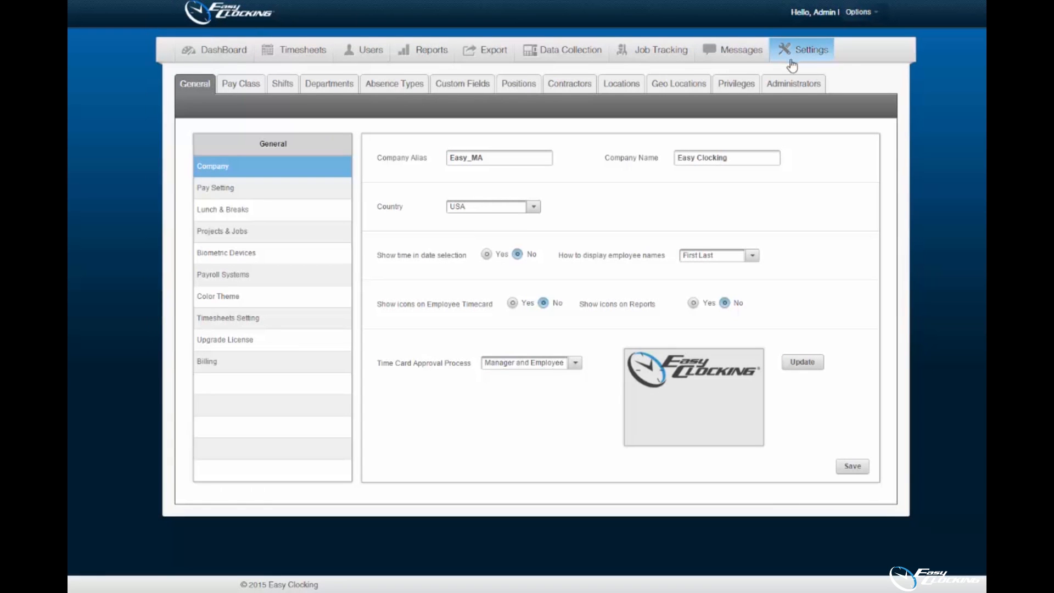
left_click(402, 92)
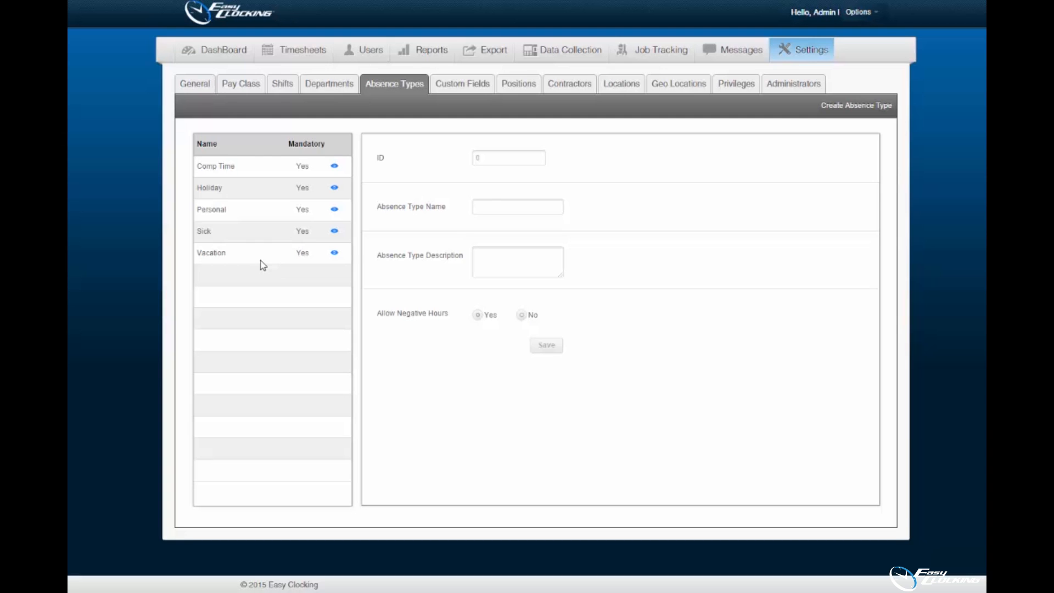
left_click(271, 197)
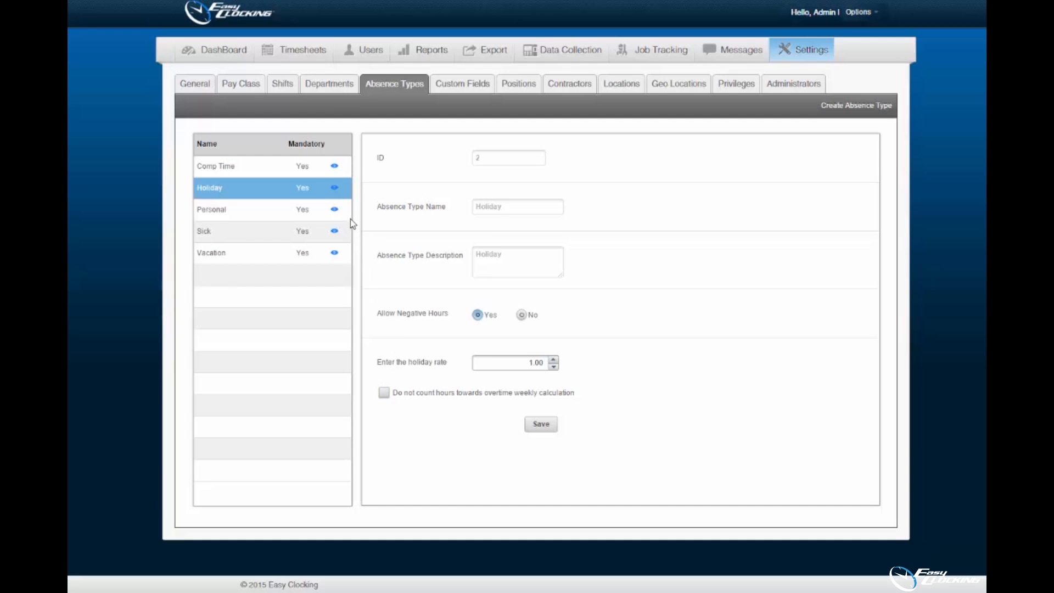
Step: Hide the Holiday absence type and make it visible again
left_click(335, 189)
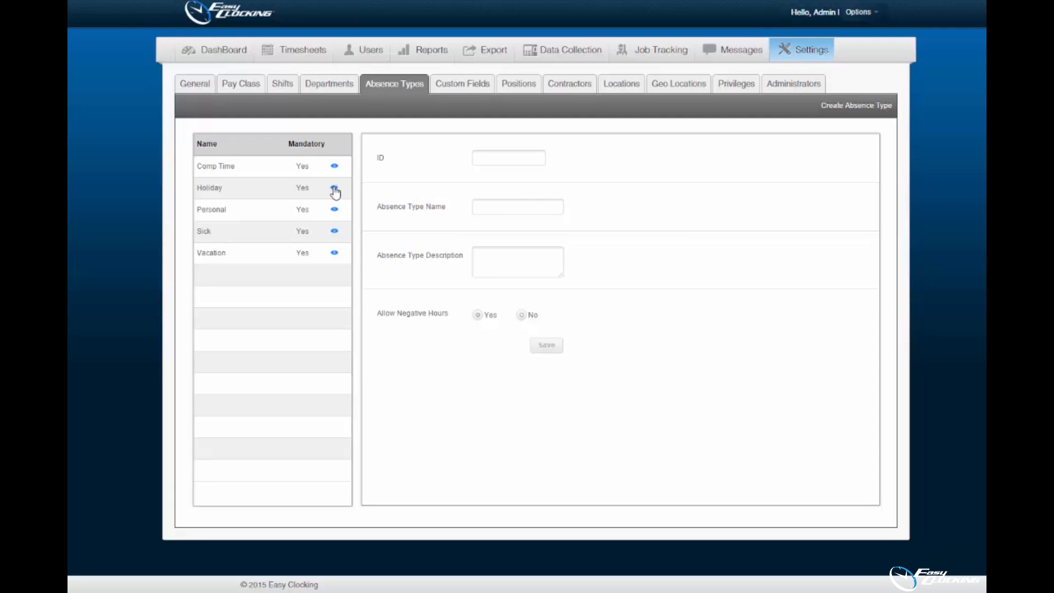
left_click(335, 191)
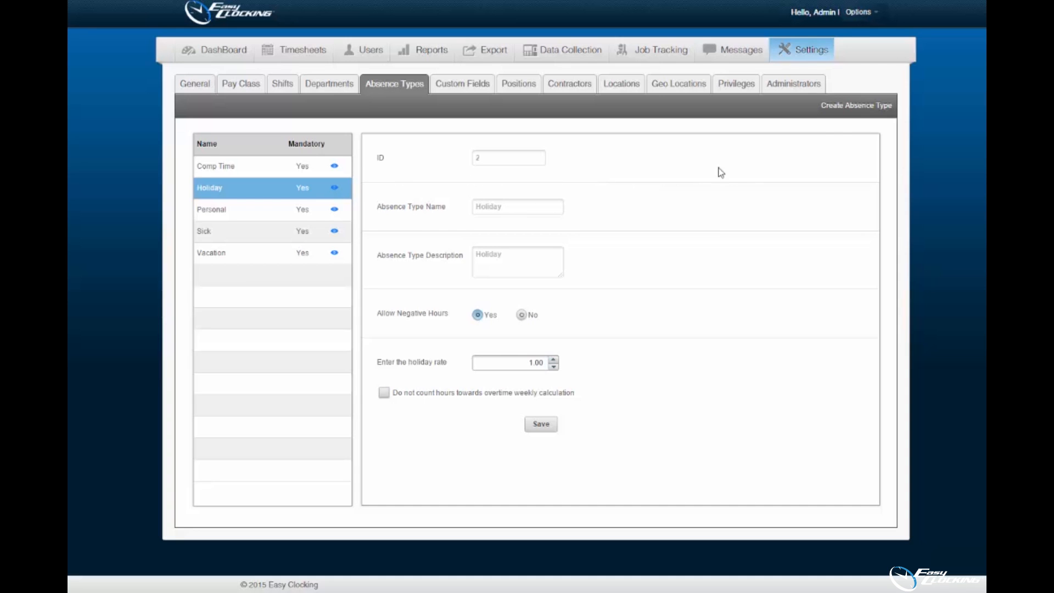
Step: Create an absence type named "Maternity Leave" with the description "Employer mandated absence" and negative hours allowed
left_click(851, 110)
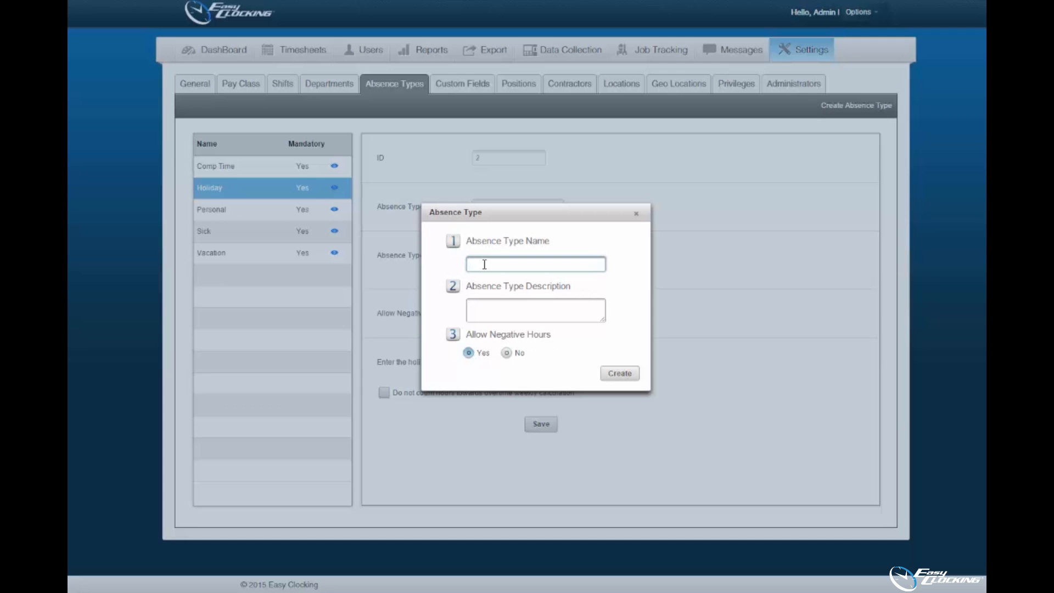
type("Maternity Leave")
left_click(496, 312)
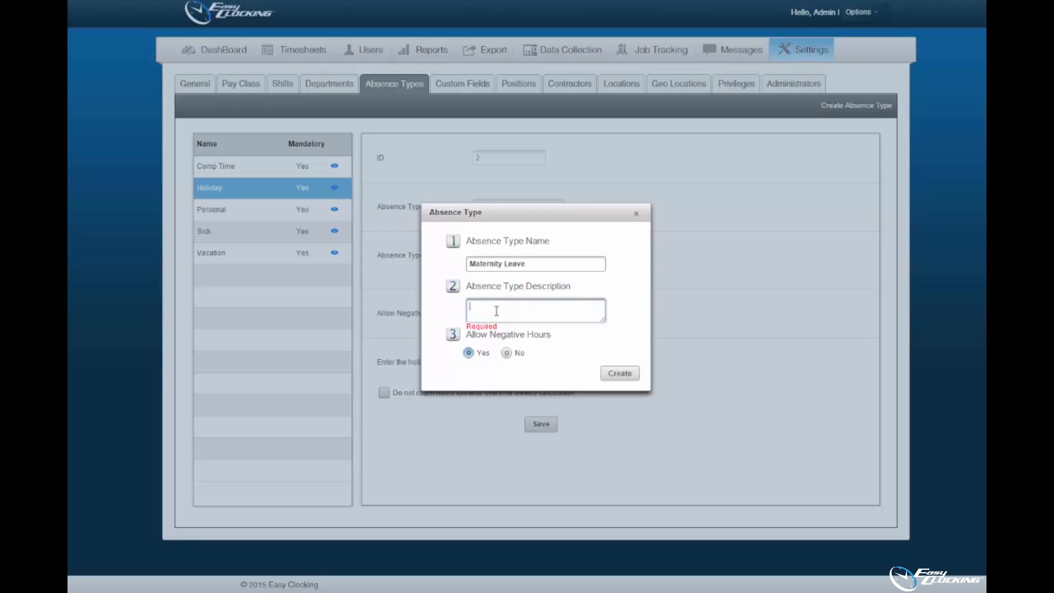
type("Employer mandated absence")
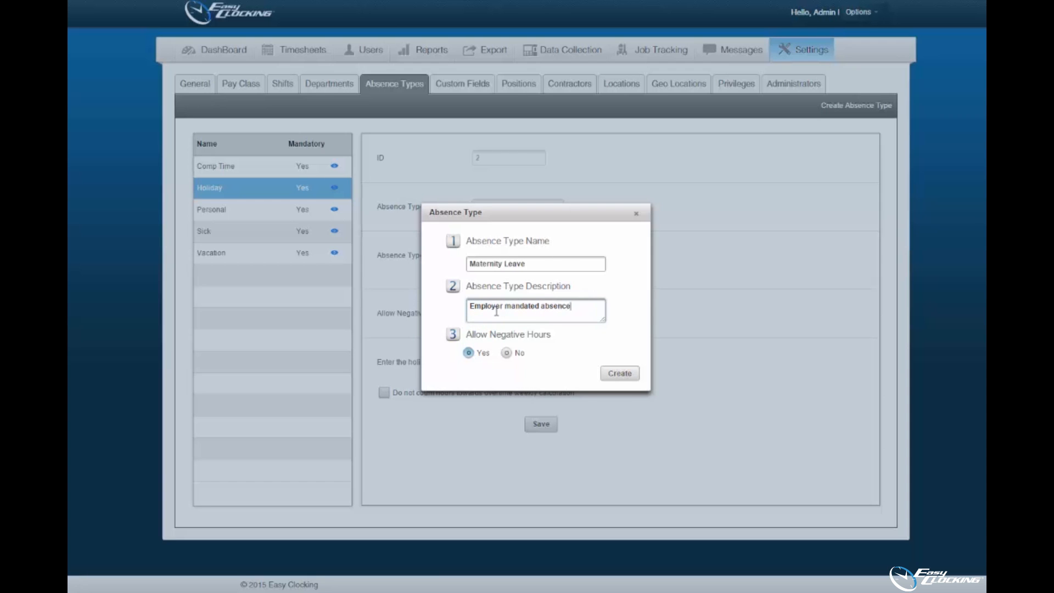
left_click(613, 379)
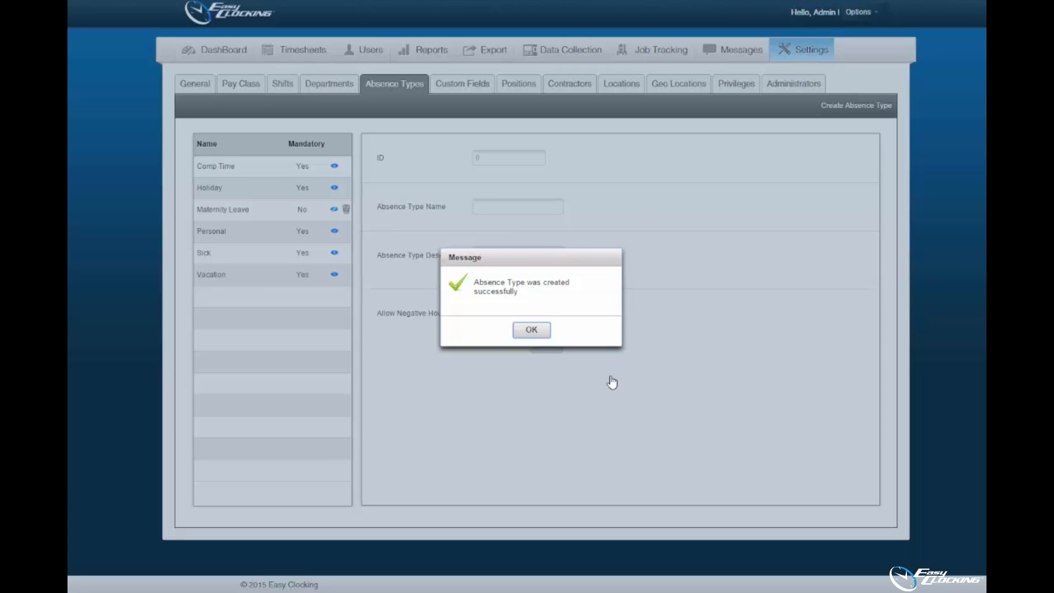
left_click(531, 330)
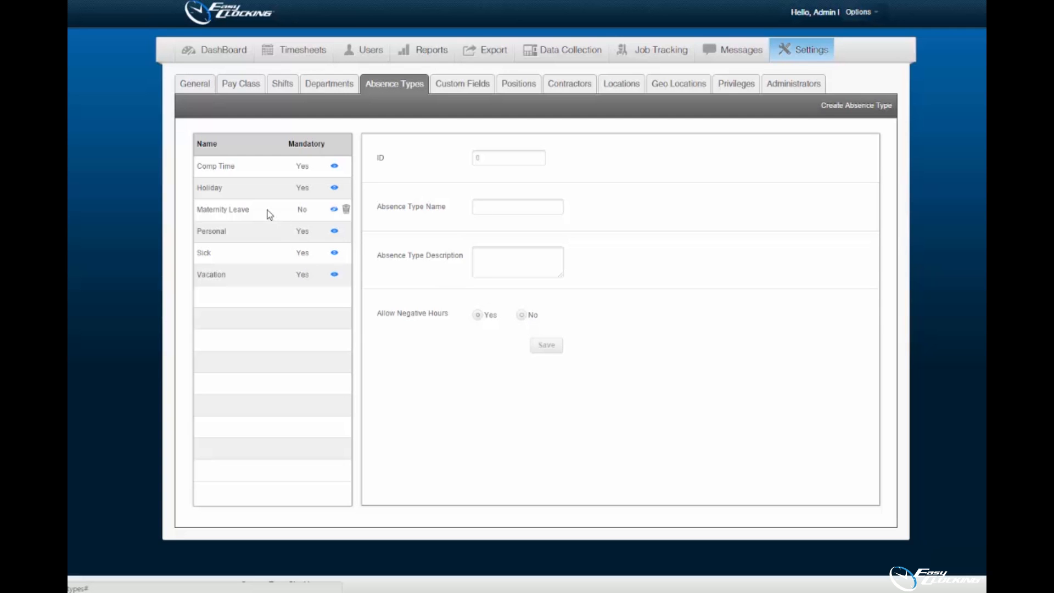
Step: Make the Maternity Leave absence type visible and delete it, confirming the deletion
left_click(335, 210)
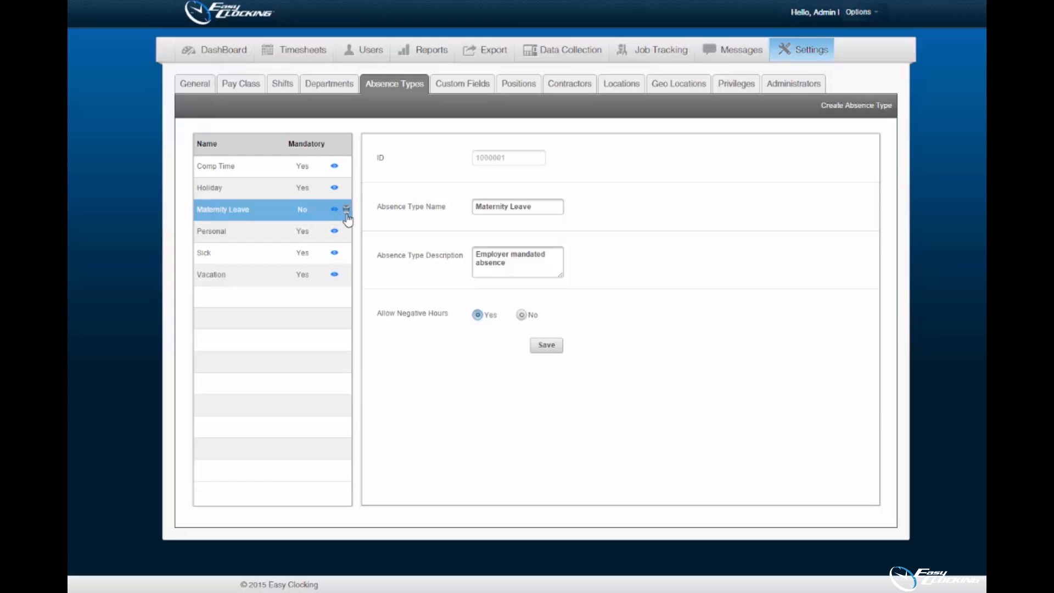
left_click(346, 213)
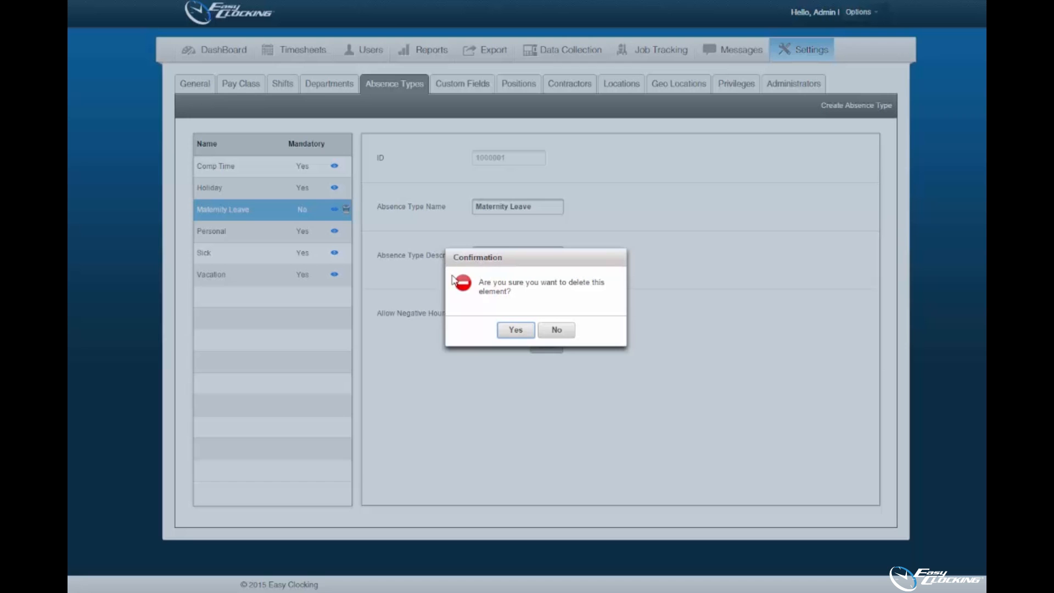
left_click(514, 330)
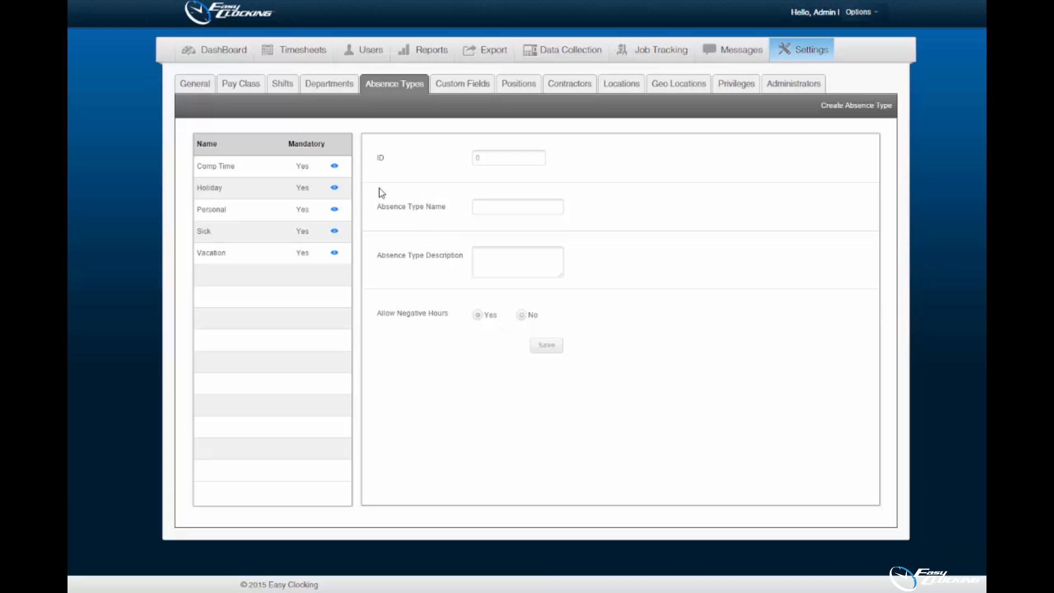
Step: Open the schedules page, select the employee with ID 5, and switch that employee's calendar to absence mode
left_click(231, 60)
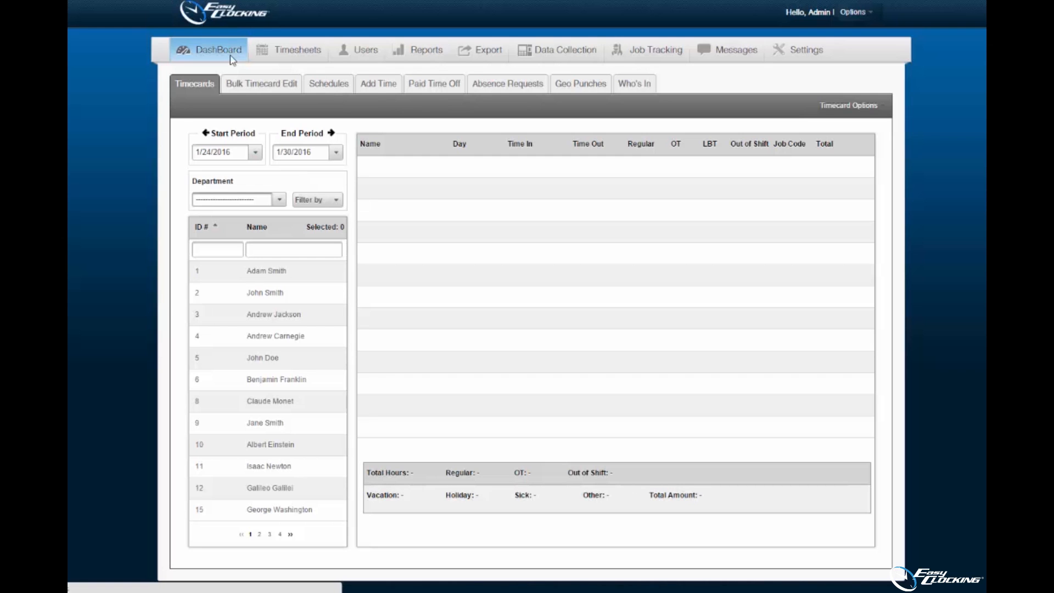
left_click(319, 89)
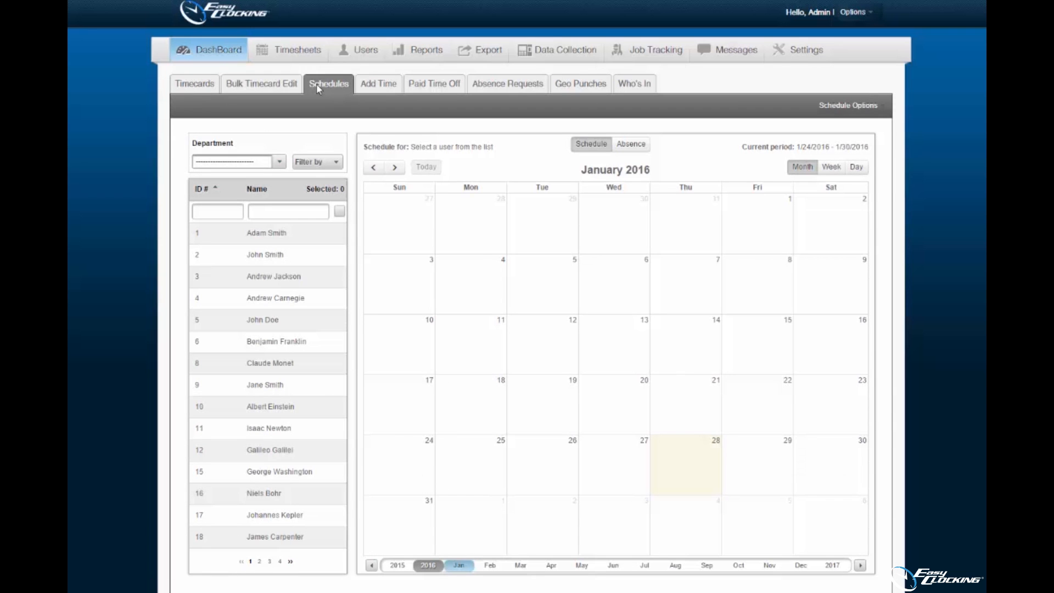
left_click(339, 213)
left_click(339, 212)
left_click(331, 235)
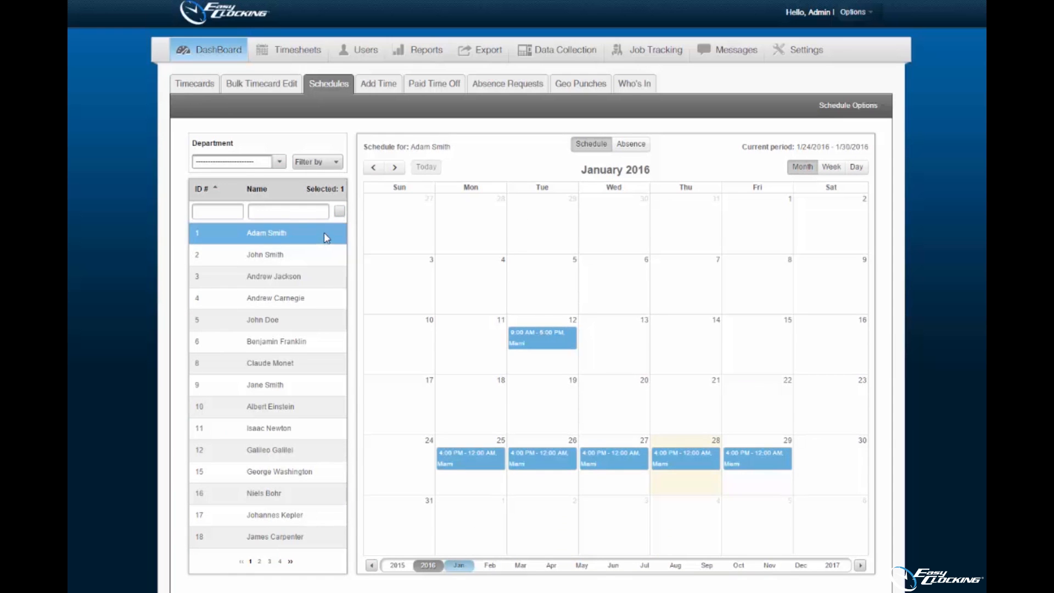
left_click(320, 255)
left_click(317, 278, "ctrl")
left_click(311, 320)
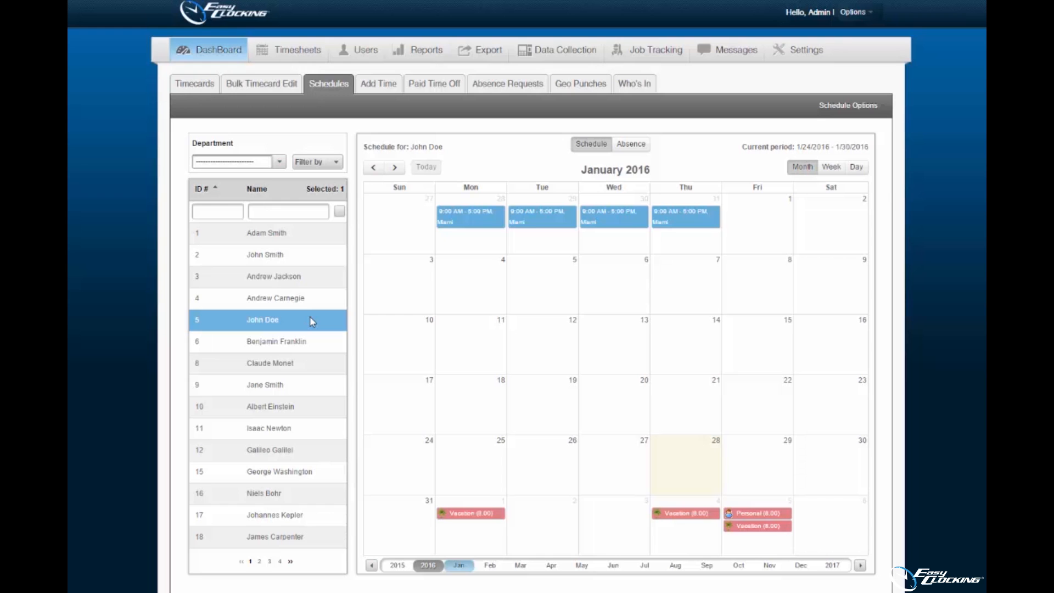
left_click(631, 147)
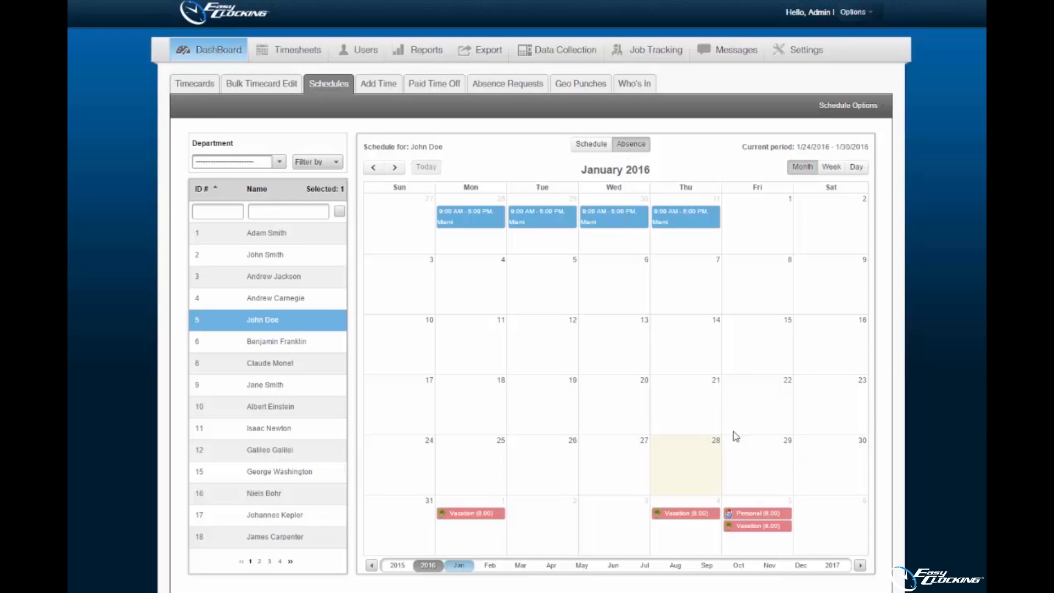
left_click(750, 450)
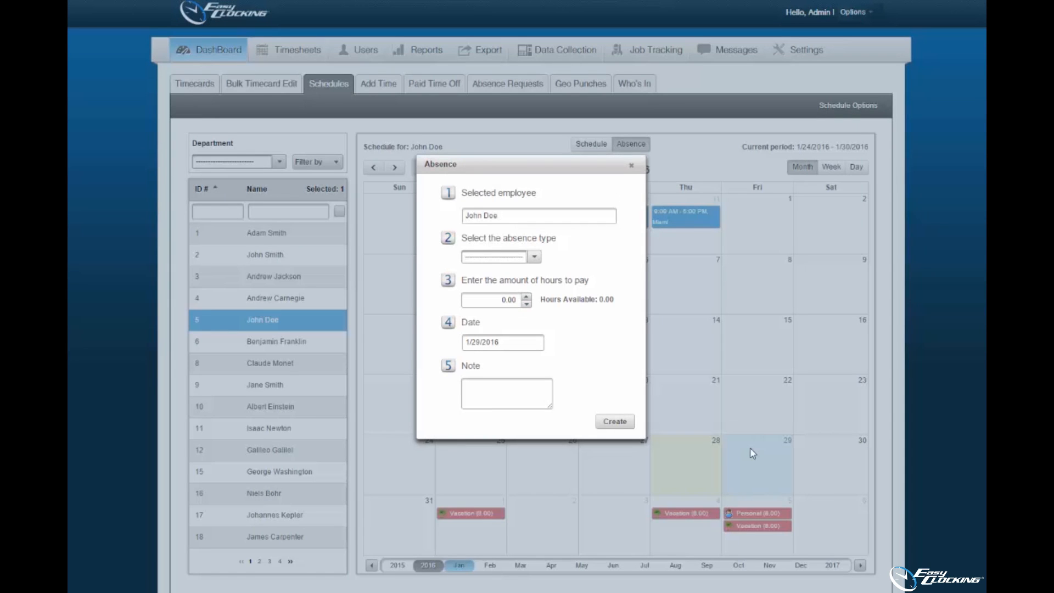
left_click(631, 165)
left_click_drag(483, 399, 767, 397)
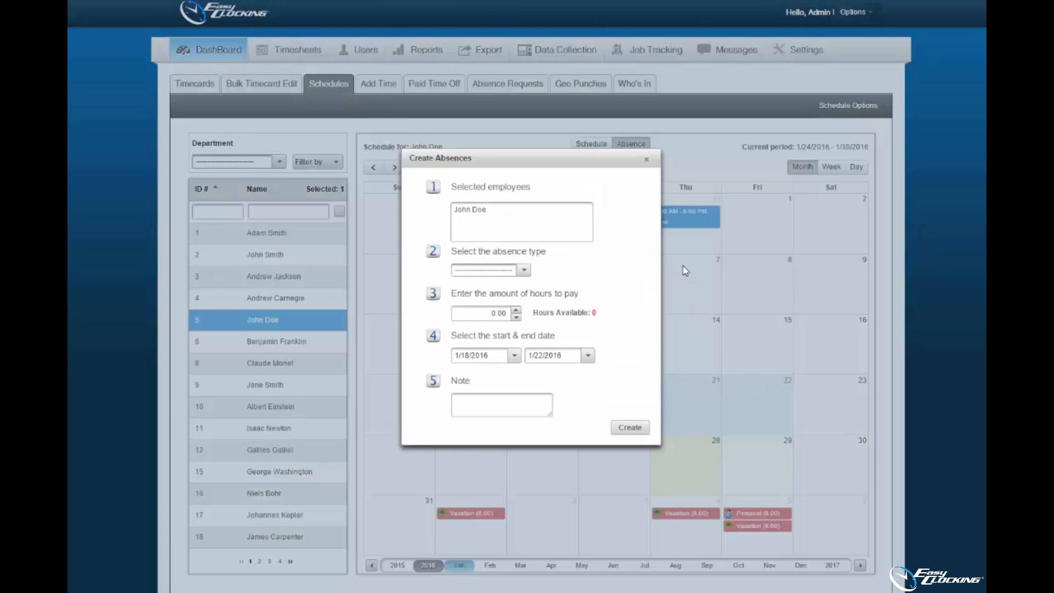
left_click(646, 158)
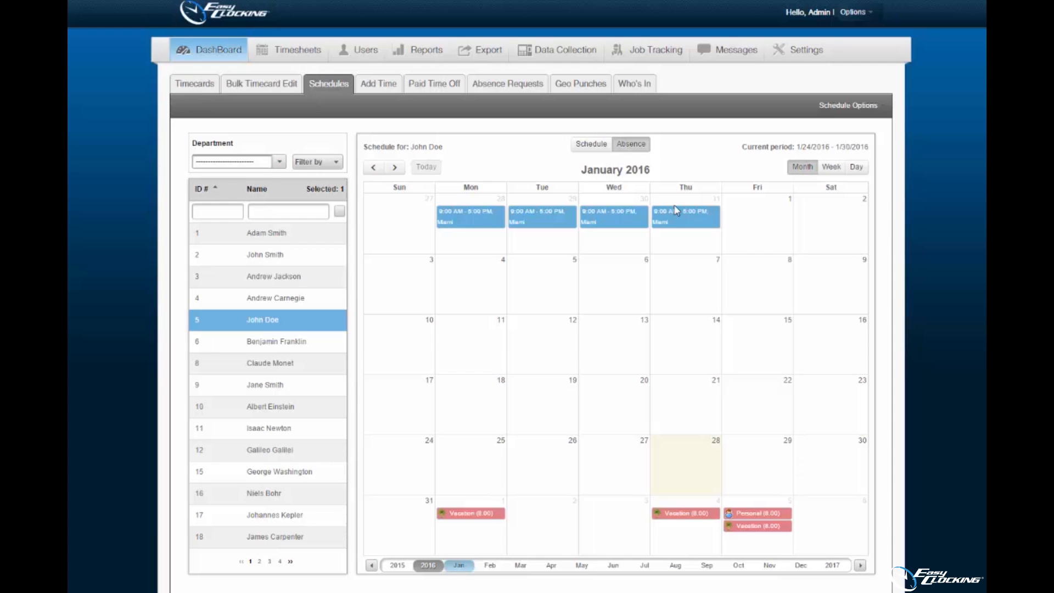
Step: Begin a new absence for the selected employee with the type Personal and 8.00 hours to pay
left_click(840, 105)
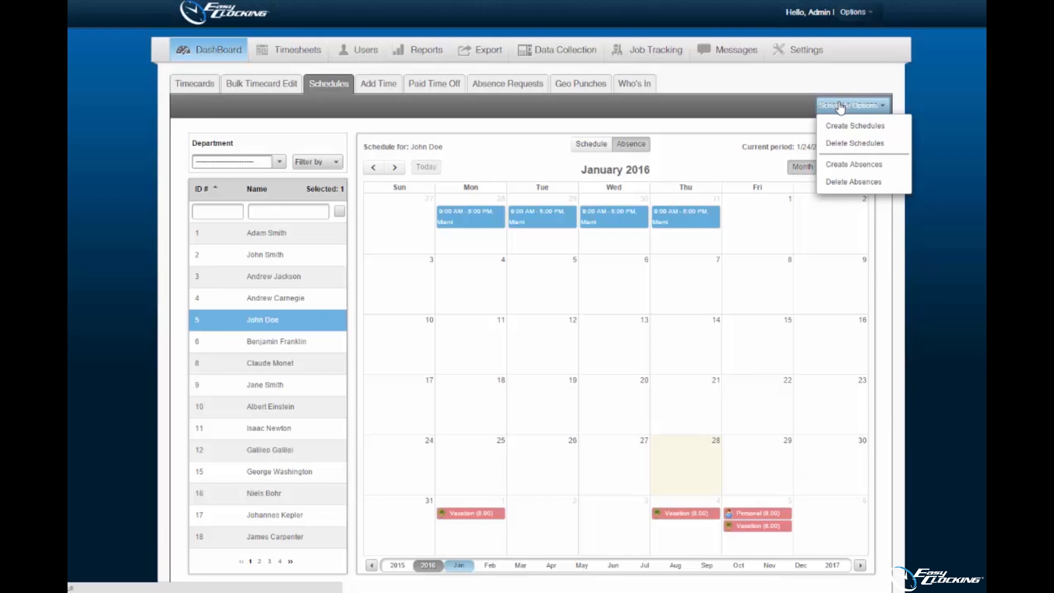
left_click(843, 165)
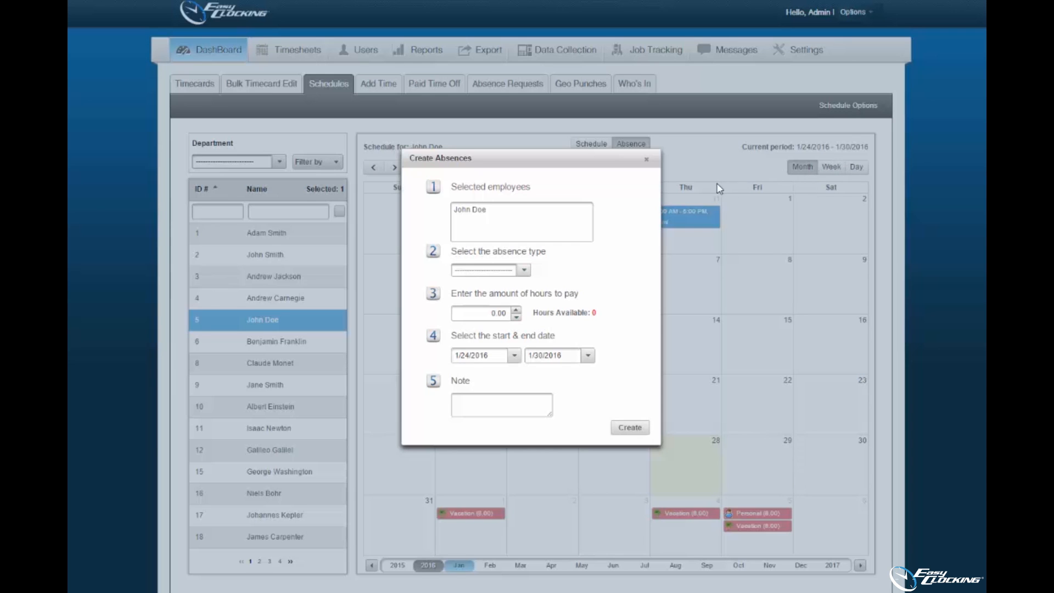
left_click(525, 271)
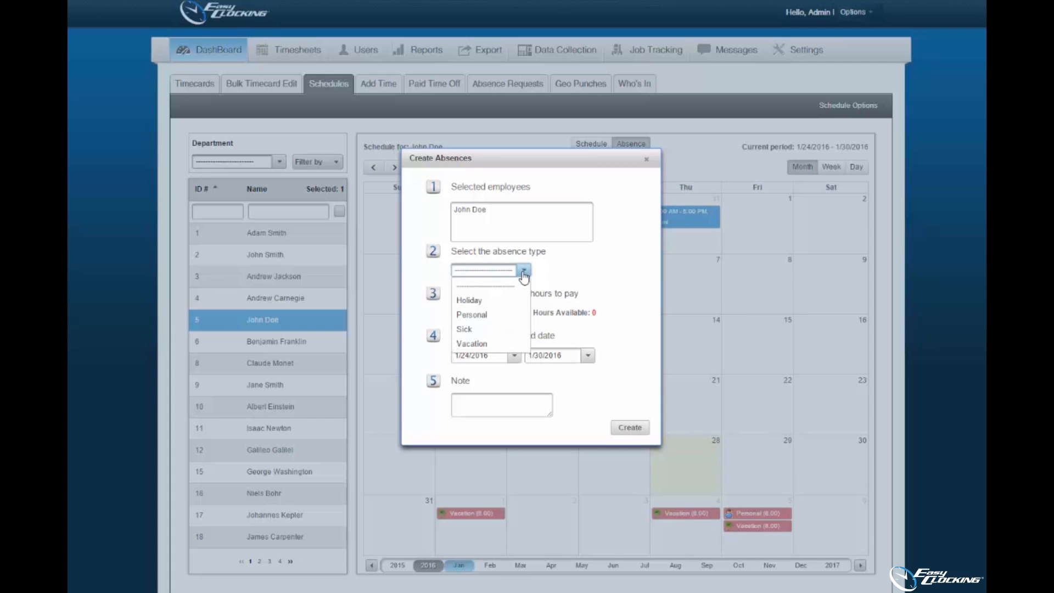
left_click(515, 314)
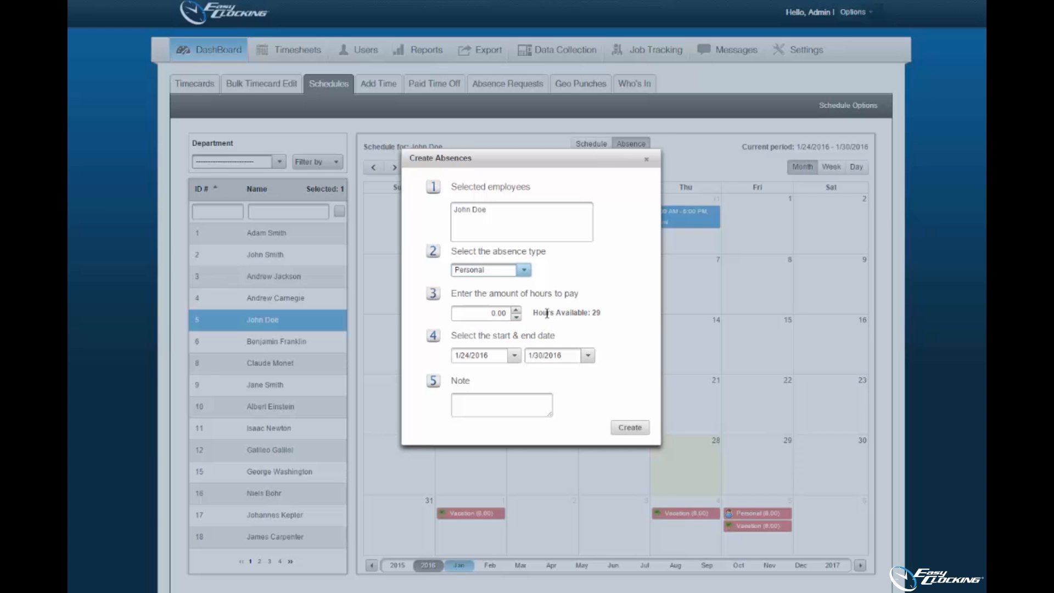
left_click(516, 311)
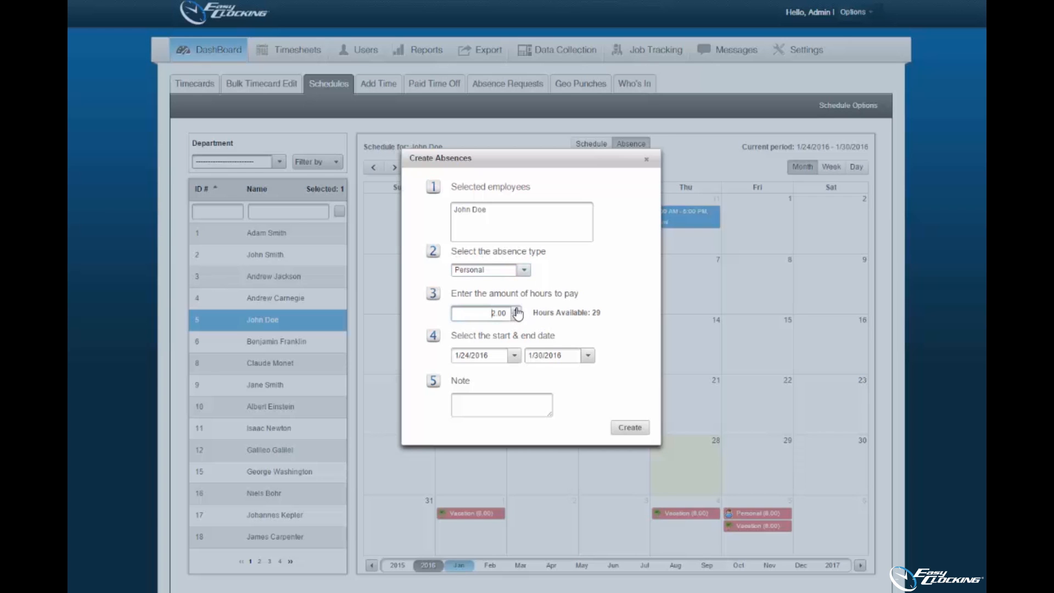
left_click(517, 311)
left_click(517, 311)
Step: Set the absence's start and end dates to 1/29/2016, add the note "Personal request", and create the absence
left_click(515, 355)
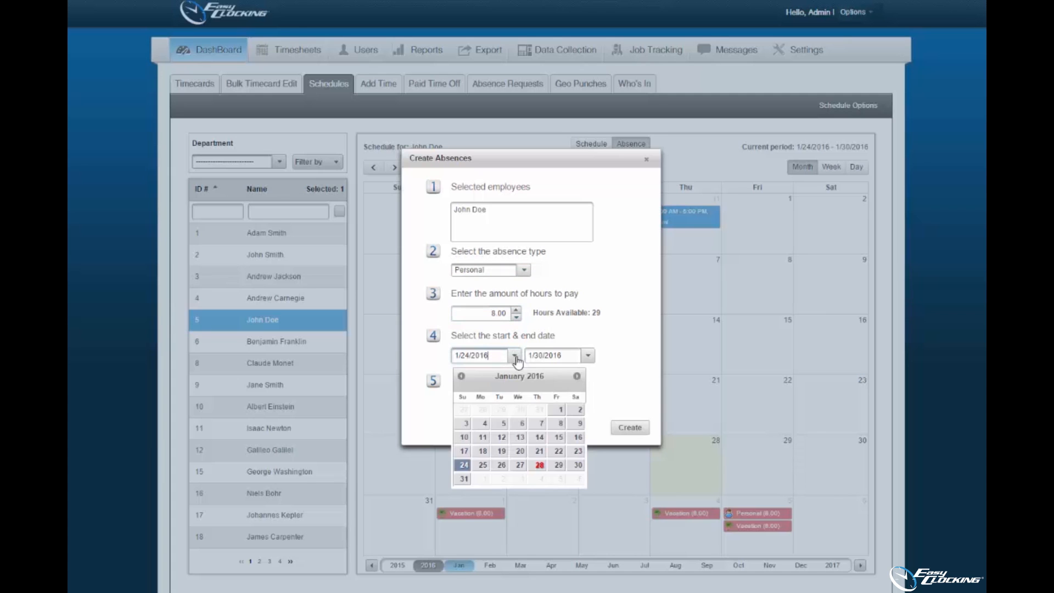
left_click(558, 463)
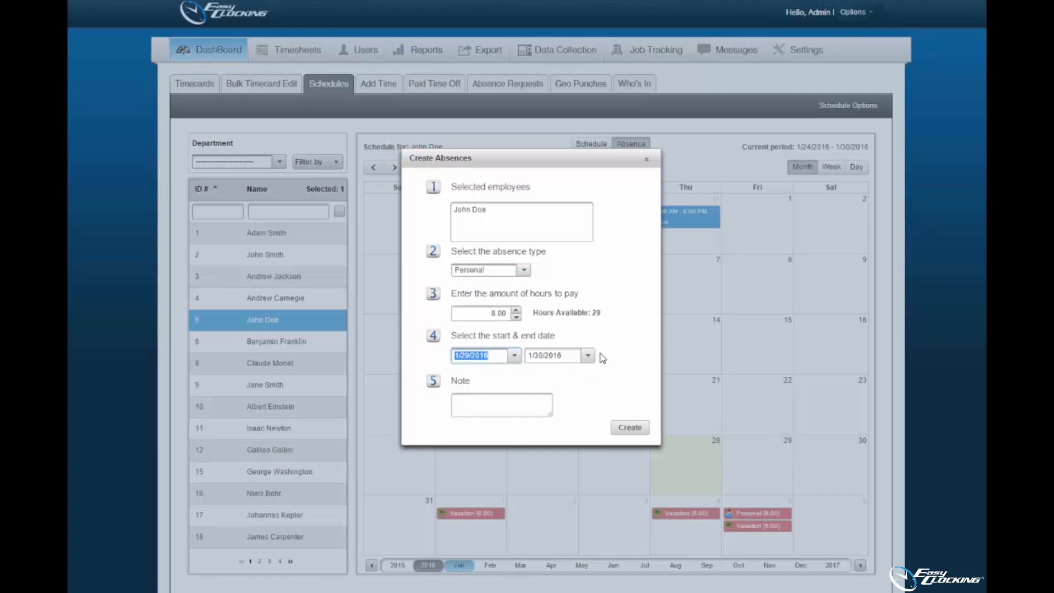
left_click(587, 356)
left_click(632, 464)
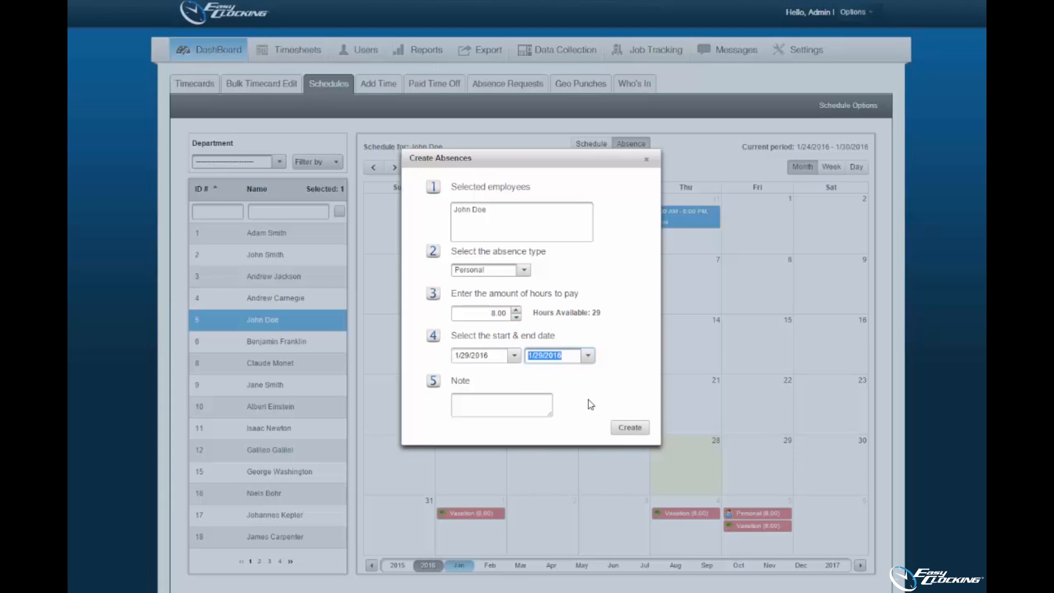
left_click(534, 403)
type("Personal request")
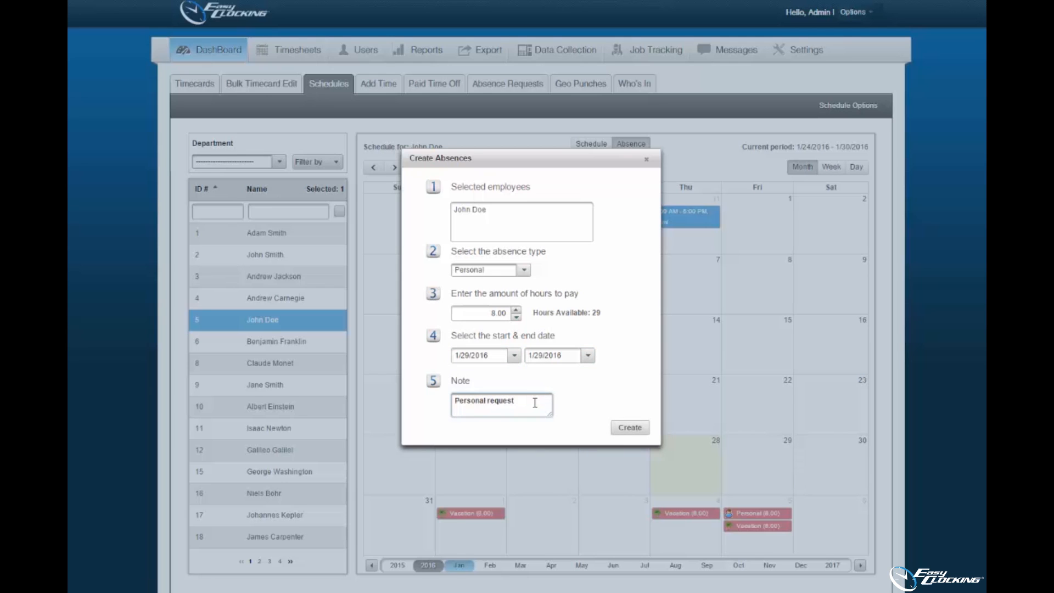
left_click(626, 430)
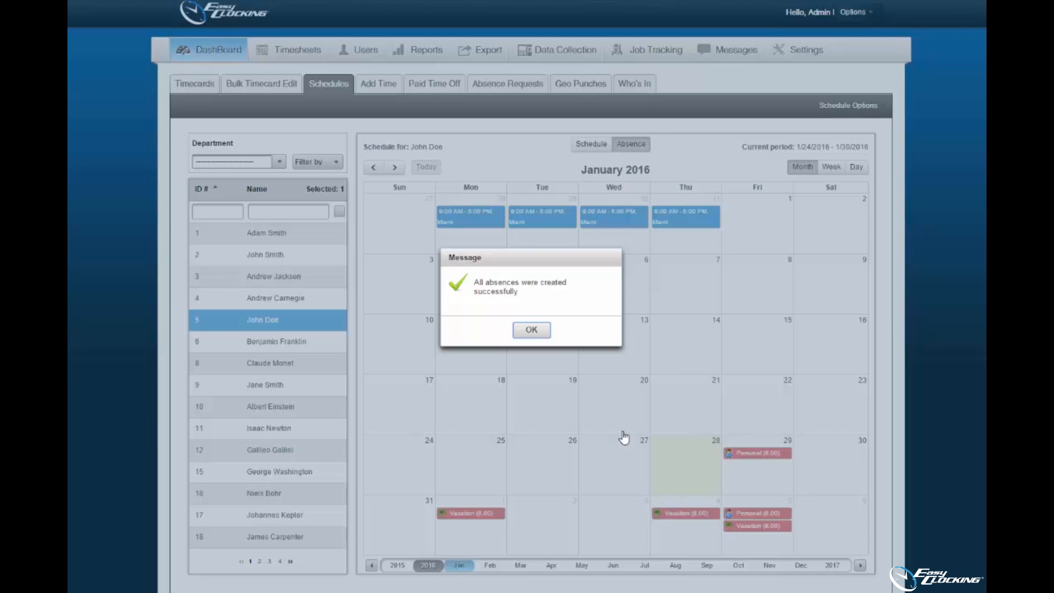
left_click(531, 330)
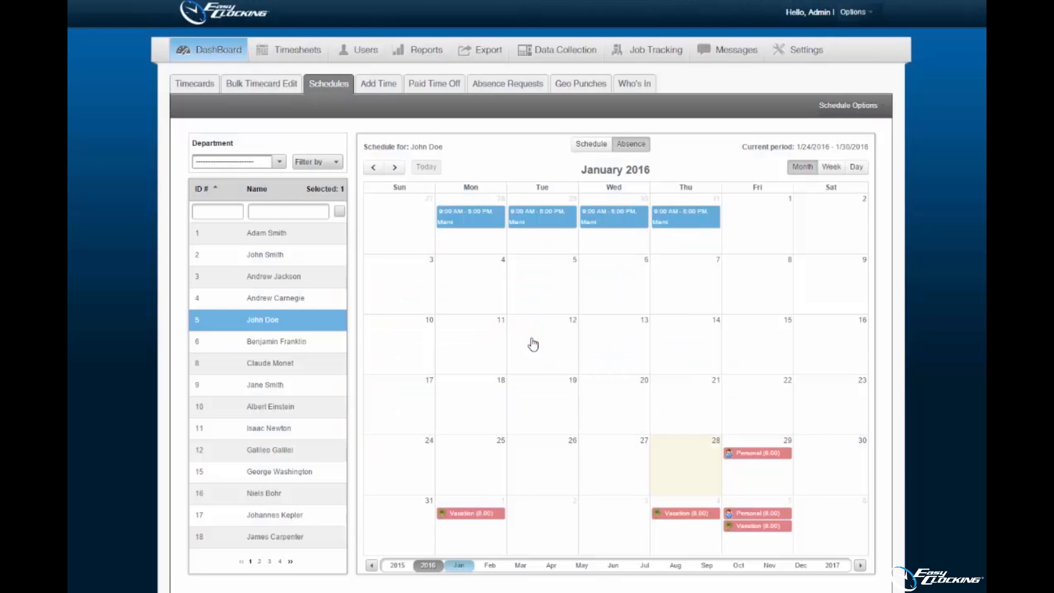